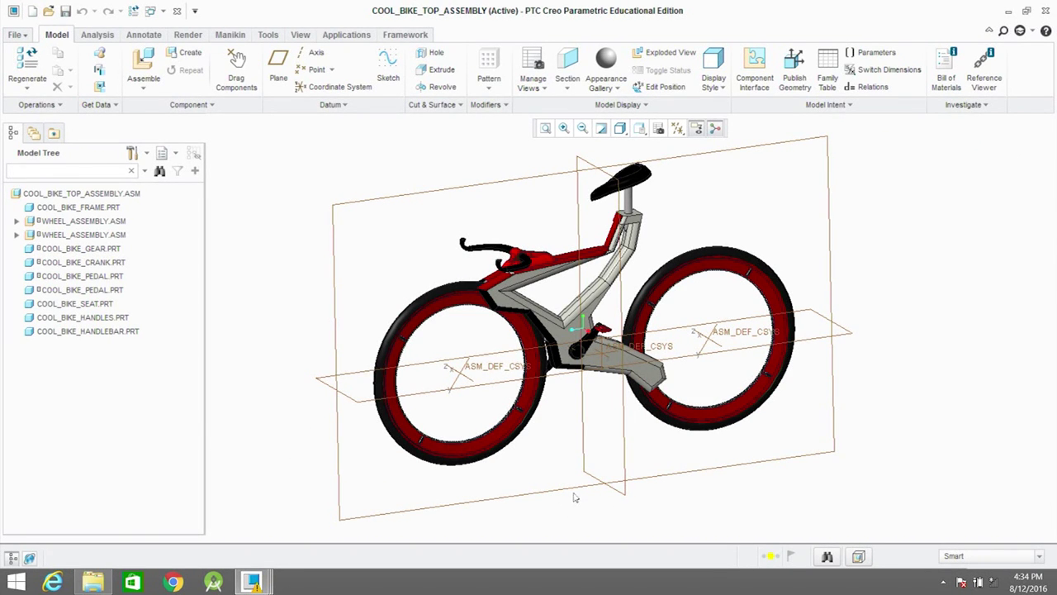
- Hide all datum axes, points, coordinate systems and planes in the bike assembly
{"action": "mouse_move", "coordinate": [552, 383]}
{"action": "middle_mouse_down"}
{"action": "mouse_move", "coordinate": [570, 392]}
{"action": "mouse_move", "coordinate": [488, 372]}
{"action": "mouse_move", "coordinate": [490, 386]}
{"action": "mouse_move", "coordinate": [559, 374]}
{"action": "middle_mouse_up"}
{"action": "left_click", "coordinate": [678, 128]}
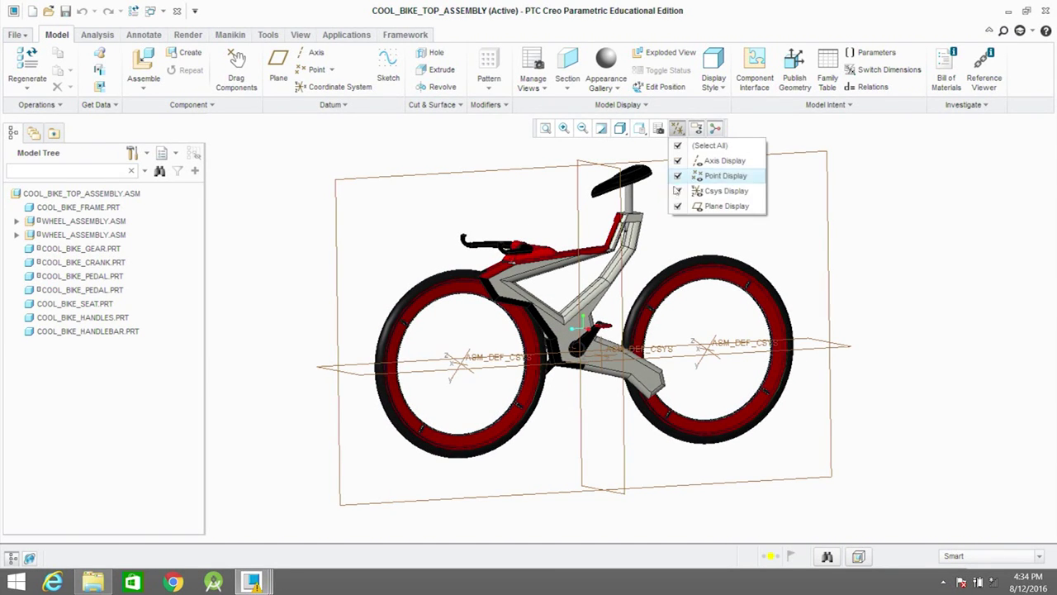
{"action": "left_click", "coordinate": [677, 145]}
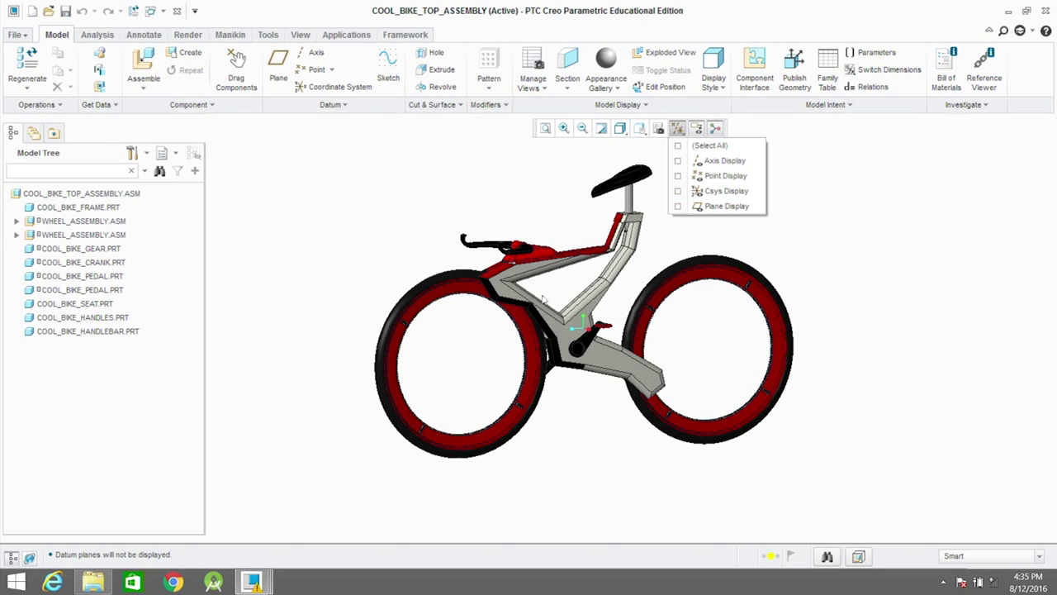
{"action": "left_click", "coordinate": [805, 221]}
- Swing the bike's crank and pedal around the crank axis to check how they move
{"action": "scroll", "coordinate": [562, 304], "scroll_direction": "down", "scroll_amount": 4}
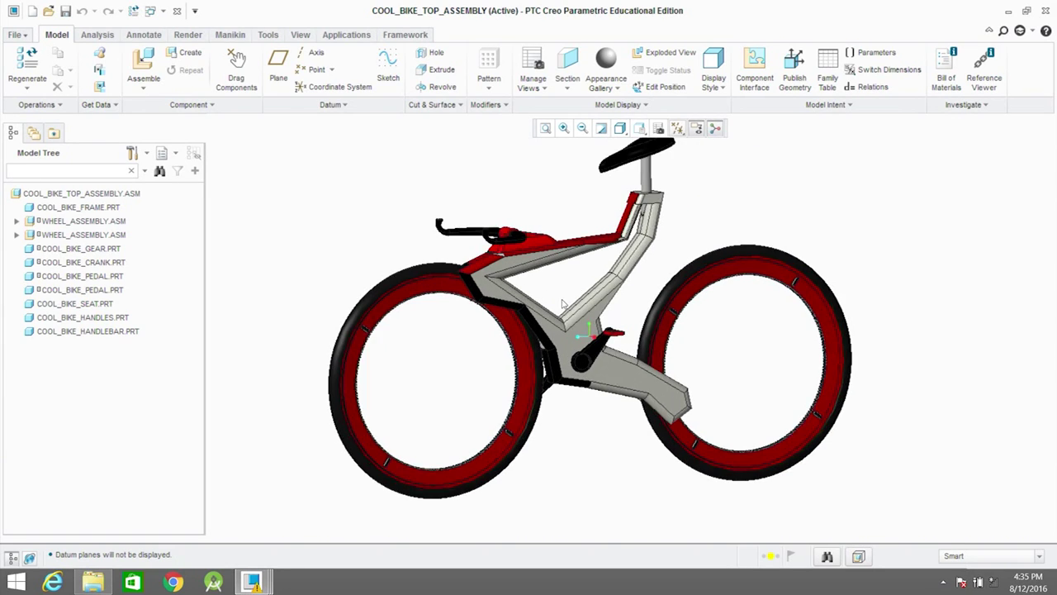
{"action": "scroll", "coordinate": [570, 323], "scroll_direction": "down", "scroll_amount": 5}
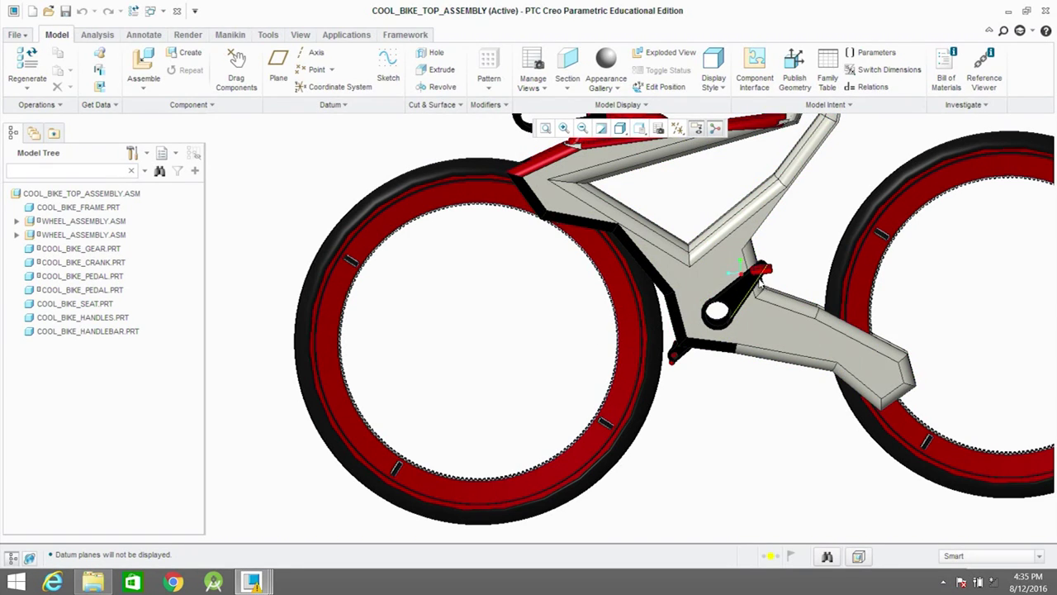
{"action": "left_click_drag", "start_coordinate": [766, 272], "coordinate": [714, 347]}
{"action": "middle_click_drag", "start_coordinate": [714, 346], "coordinate": [748, 380]}
- Open the pedal on the near side of the crank, COOL_BIKE_PEDAL.PRT, as a separate part
{"action": "scroll", "coordinate": [735, 368], "scroll_direction": "down", "scroll_amount": 5}
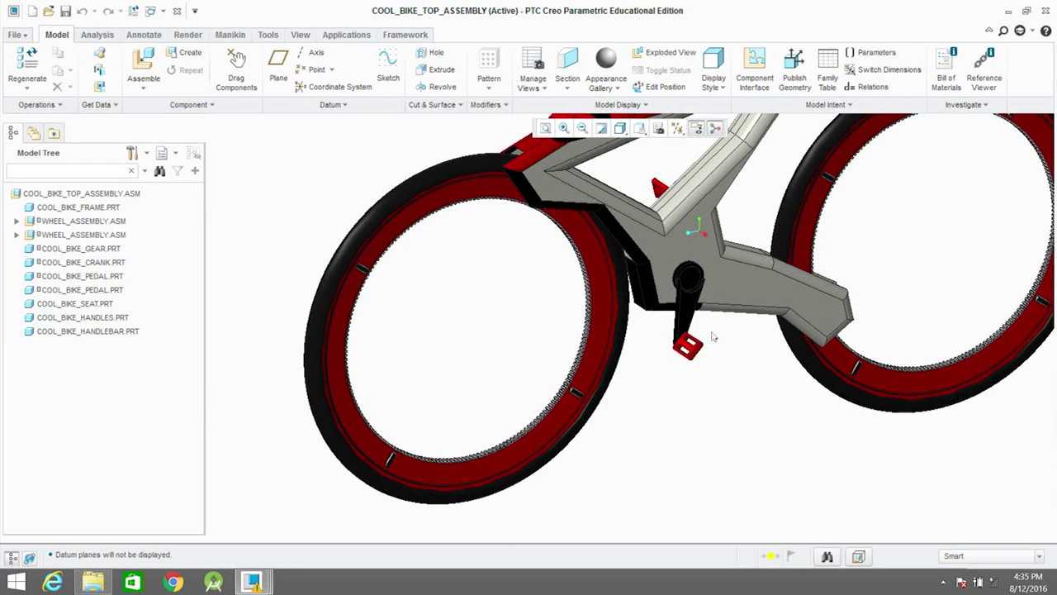
{"action": "scroll", "coordinate": [697, 352], "scroll_direction": "down", "scroll_amount": 1}
{"action": "left_click", "coordinate": [700, 354]}
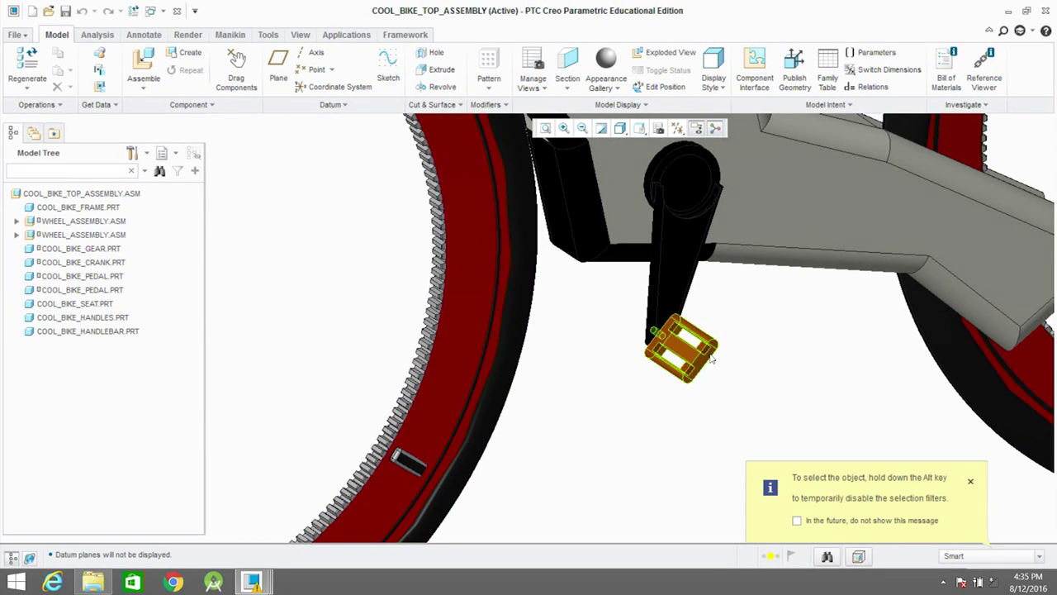
{"action": "left_click", "coordinate": [971, 481]}
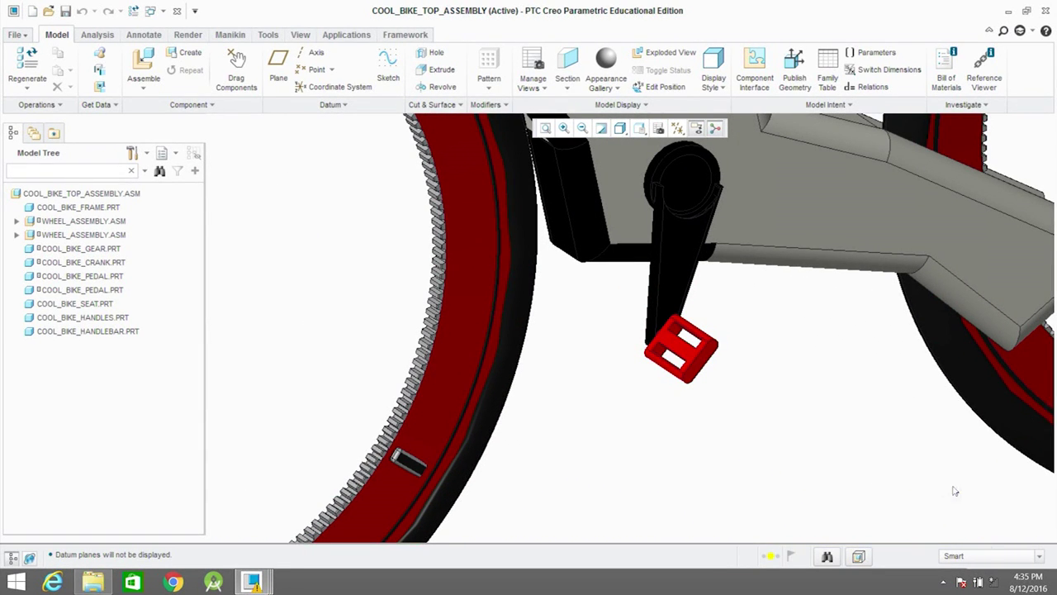
{"action": "left_click", "coordinate": [64, 278]}
{"action": "right_click", "coordinate": [64, 280]}
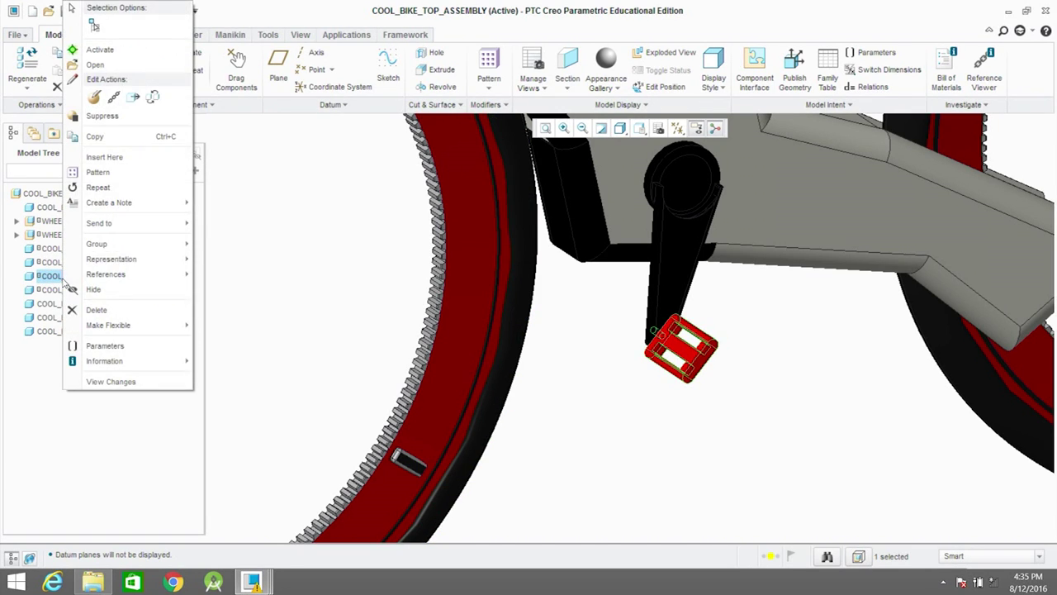
{"action": "left_click", "coordinate": [96, 65]}
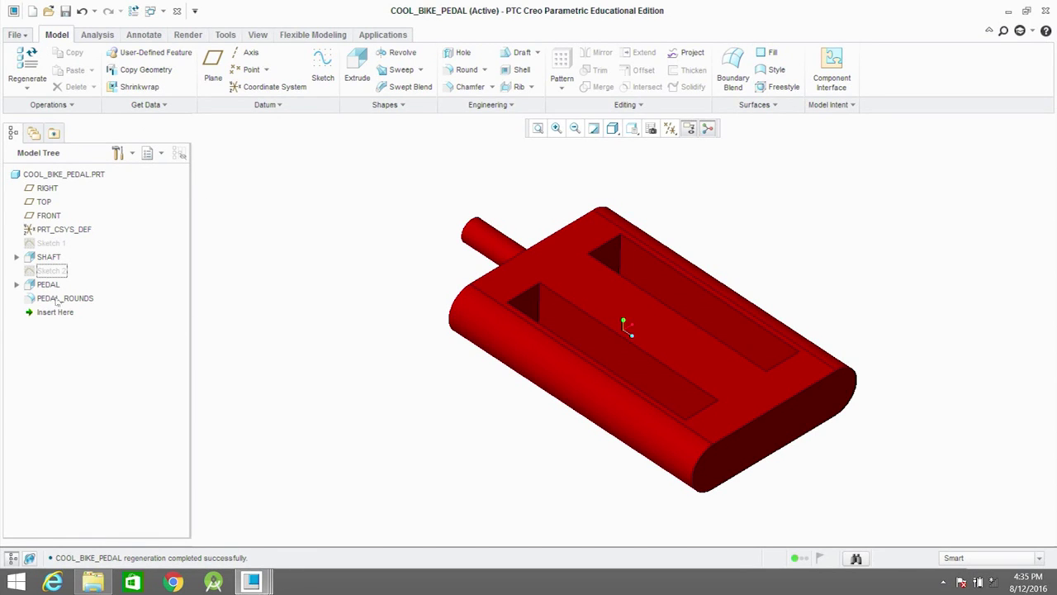
- Examine the pedal part's shape and feature list, and close the part's window
{"action": "mouse_move", "coordinate": [537, 322]}
{"action": "middle_mouse_down"}
{"action": "mouse_move", "coordinate": [501, 306]}
{"action": "mouse_move", "coordinate": [545, 298]}
{"action": "mouse_move", "coordinate": [587, 323]}
{"action": "mouse_move", "coordinate": [559, 306]}
{"action": "mouse_move", "coordinate": [538, 320]}
{"action": "mouse_move", "coordinate": [522, 314]}
{"action": "middle_mouse_up"}
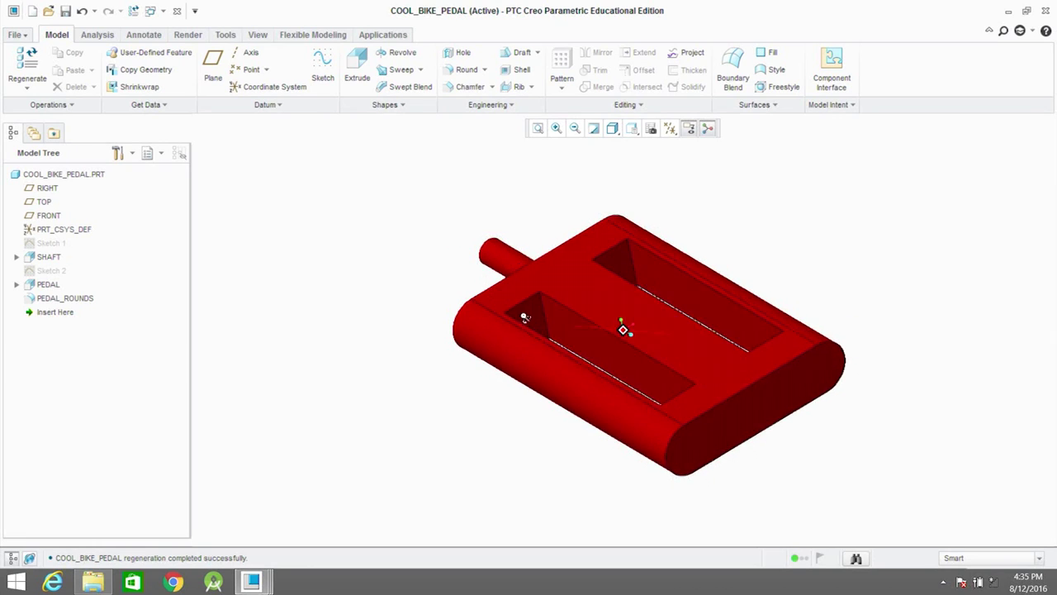
{"action": "left_click", "coordinate": [52, 313]}
{"action": "mouse_move", "coordinate": [52, 314]}
{"action": "left_mouse_down"}
{"action": "mouse_move", "coordinate": [54, 263]}
{"action": "mouse_move", "coordinate": [60, 317]}
{"action": "left_mouse_up"}
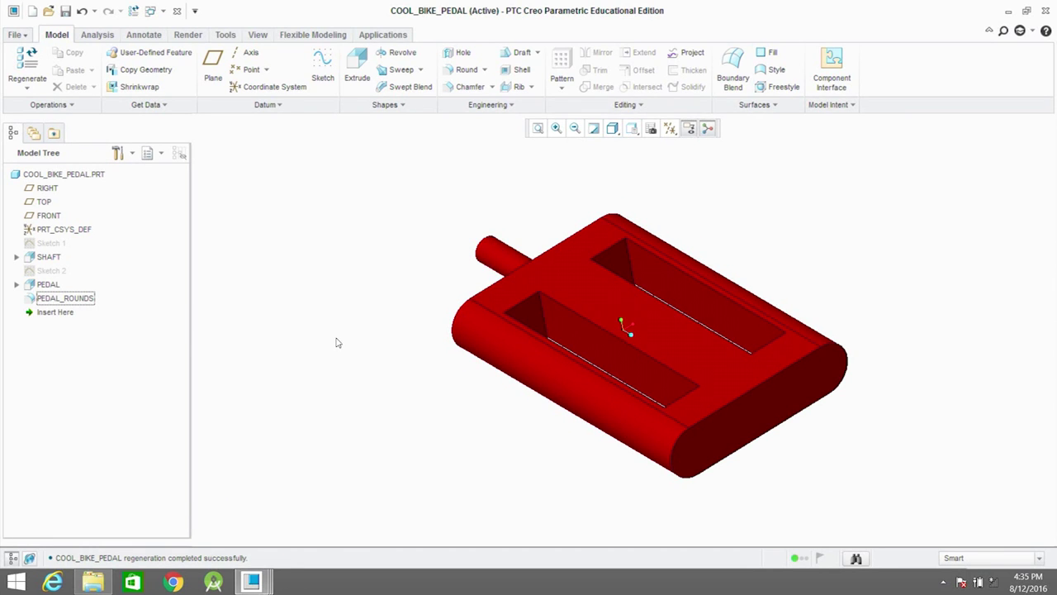
{"action": "mouse_move", "coordinate": [335, 342]}
{"action": "middle_mouse_down"}
{"action": "mouse_move", "coordinate": [337, 352]}
{"action": "mouse_move", "coordinate": [356, 335]}
{"action": "mouse_move", "coordinate": [347, 336]}
{"action": "middle_mouse_up"}
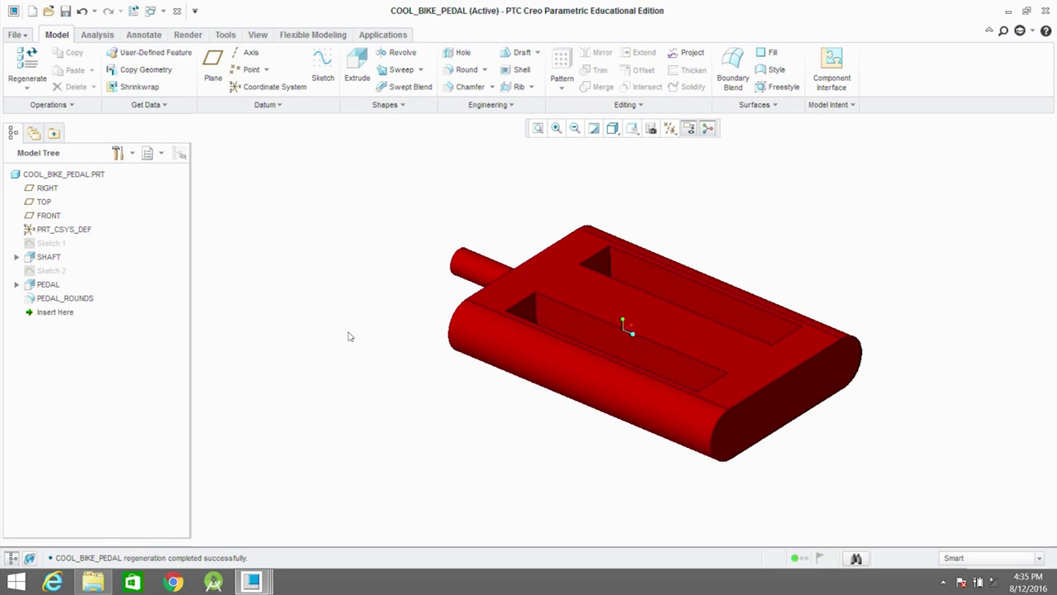
{"action": "left_click", "coordinate": [1045, 11]}
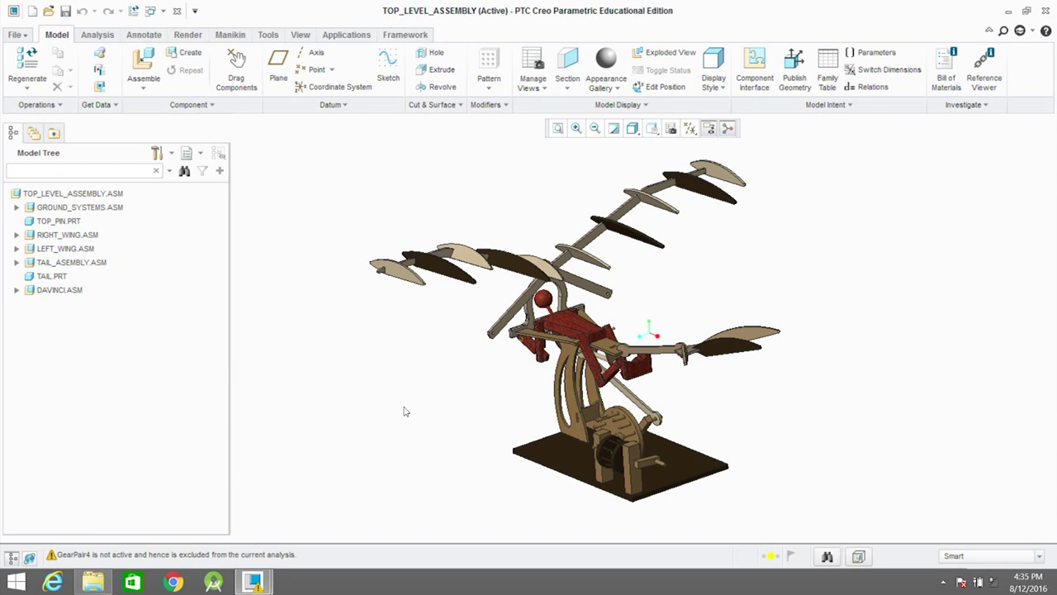
{"action": "mouse_move", "coordinate": [434, 415]}
{"action": "middle_mouse_down"}
{"action": "mouse_move", "coordinate": [498, 397]}
{"action": "mouse_move", "coordinate": [556, 402]}
{"action": "mouse_move", "coordinate": [523, 418]}
{"action": "middle_mouse_up"}
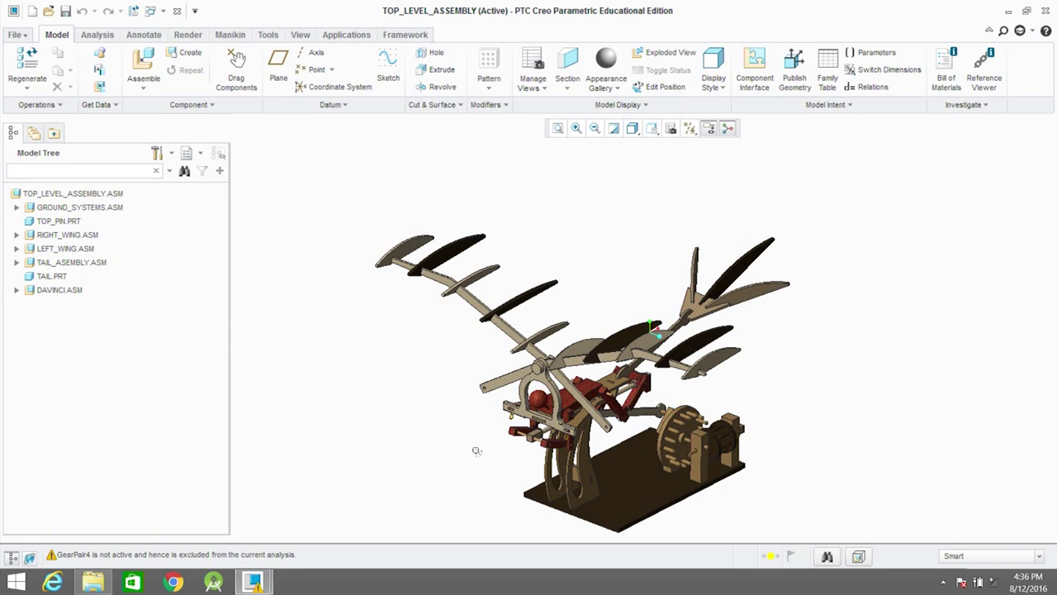
{"action": "mouse_move", "coordinate": [479, 457]}
{"action": "middle_mouse_down"}
{"action": "mouse_move", "coordinate": [415, 436]}
{"action": "mouse_move", "coordinate": [407, 461]}
{"action": "mouse_move", "coordinate": [390, 458]}
{"action": "middle_mouse_up"}
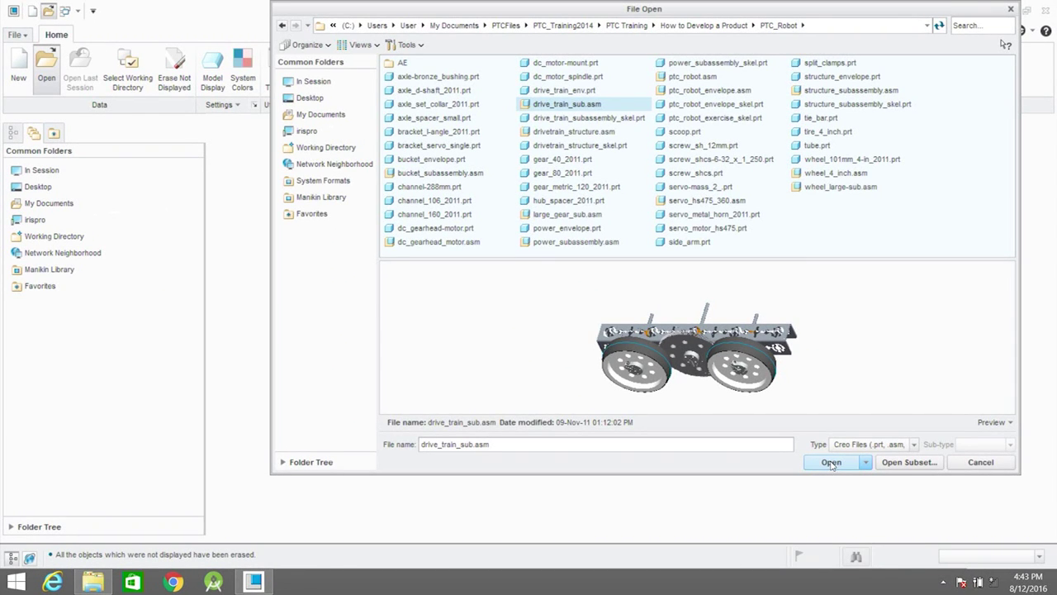
- Open the drive_train_sub.asm assembly and get a close view of its wheels and gears
{"action": "left_click", "coordinate": [830, 463]}
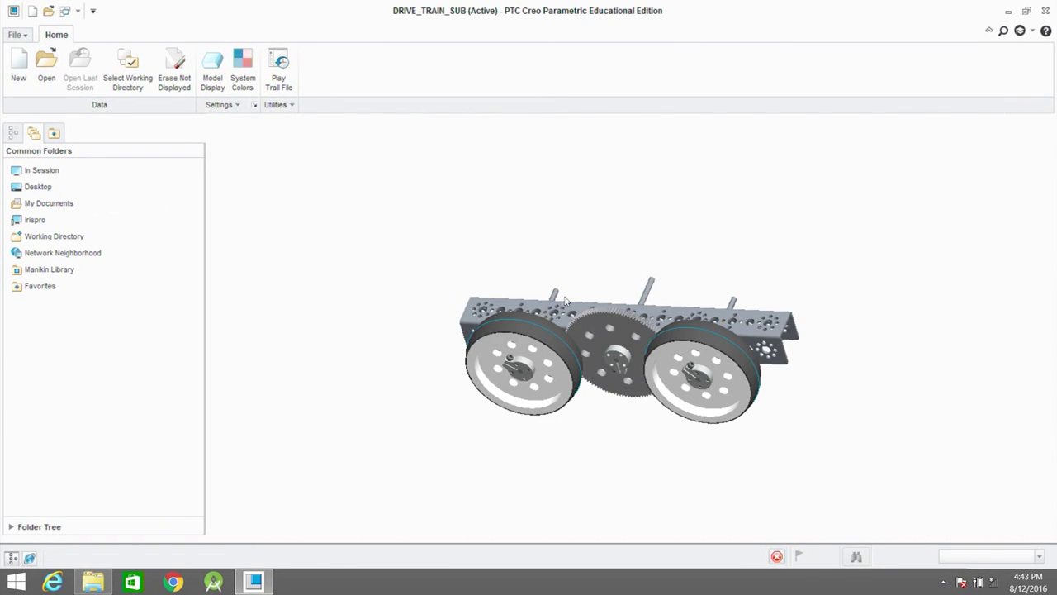
{"action": "mouse_move", "coordinate": [575, 301]}
{"action": "middle_mouse_down"}
{"action": "mouse_move", "coordinate": [607, 262]}
{"action": "mouse_move", "coordinate": [632, 283]}
{"action": "mouse_move", "coordinate": [566, 271]}
{"action": "mouse_move", "coordinate": [584, 307]}
{"action": "middle_mouse_up"}
{"action": "scroll", "coordinate": [584, 307], "scroll_direction": "up", "scroll_amount": 3}
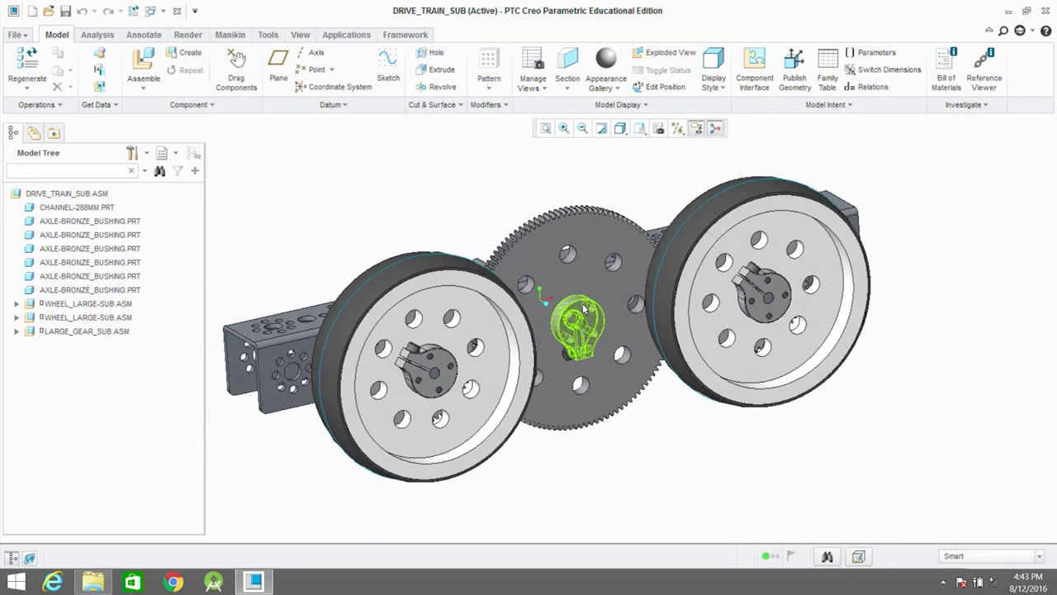
- Rotate the wheels and the large middle gear individually to check how they move without gear connections
{"action": "mouse_move", "coordinate": [471, 314]}
{"action": "left_mouse_down", "text": "ctrl+alt"}
{"action": "mouse_move", "coordinate": [489, 335]}
{"action": "mouse_move", "coordinate": [393, 404]}
{"action": "mouse_move", "coordinate": [406, 299]}
{"action": "mouse_move", "coordinate": [495, 356]}
{"action": "left_mouse_up", "text": "ctrl+alt"}
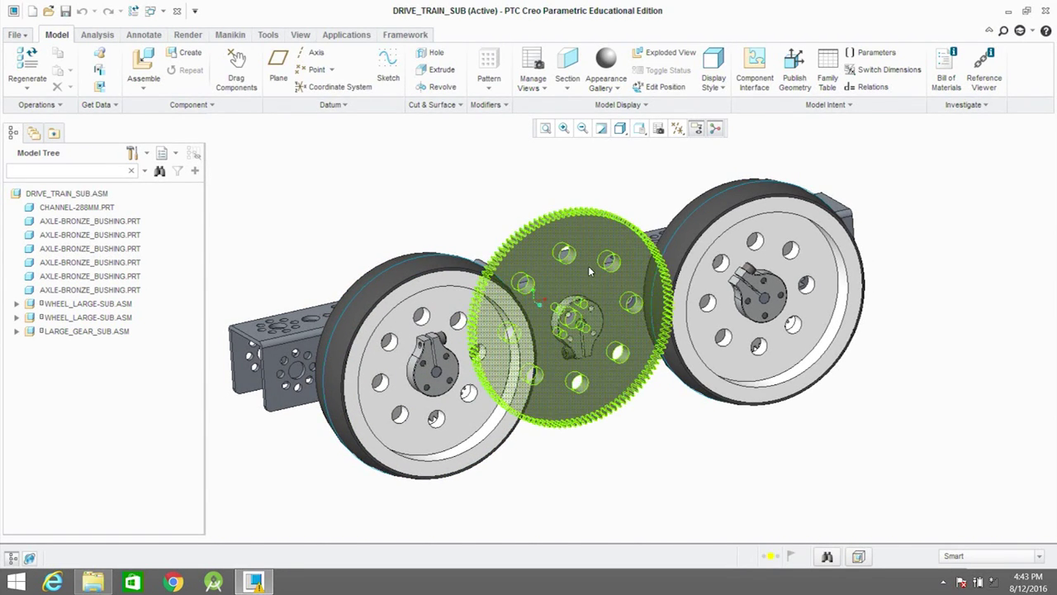
{"action": "mouse_move", "coordinate": [589, 270]}
{"action": "left_mouse_down", "text": "ctrl+alt"}
{"action": "mouse_move", "coordinate": [566, 351]}
{"action": "mouse_move", "coordinate": [542, 380]}
{"action": "mouse_move", "coordinate": [560, 385]}
{"action": "mouse_move", "coordinate": [612, 351]}
{"action": "left_mouse_up", "text": "ctrl+alt"}
{"action": "mouse_move", "coordinate": [793, 277]}
{"action": "left_mouse_down", "text": "ctrl+alt"}
{"action": "mouse_move", "coordinate": [801, 316]}
{"action": "mouse_move", "coordinate": [747, 321]}
{"action": "mouse_move", "coordinate": [739, 285]}
{"action": "mouse_move", "coordinate": [753, 280]}
{"action": "left_mouse_up", "text": "ctrl+alt"}
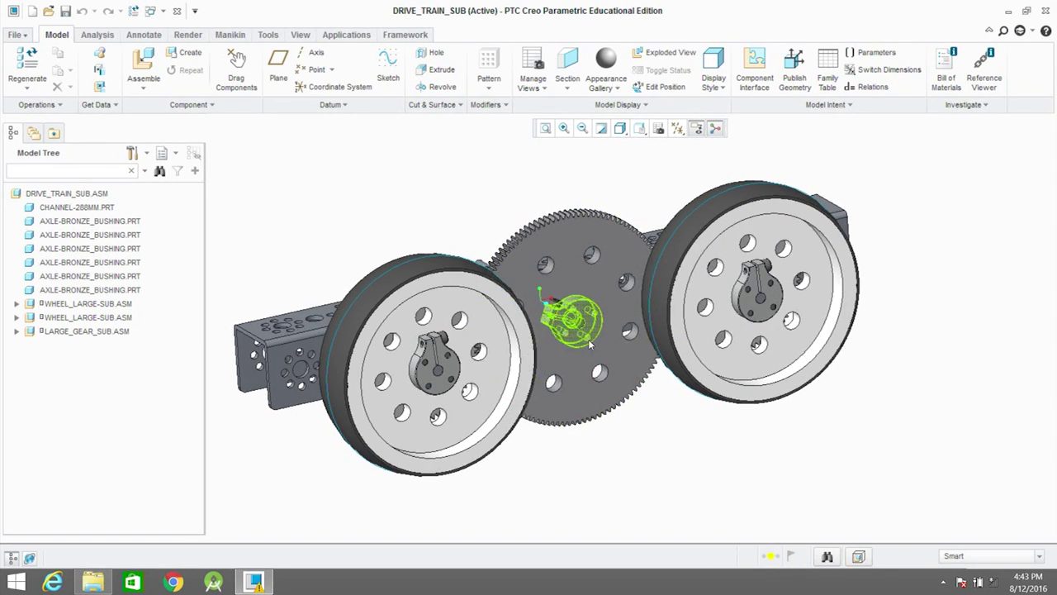
{"action": "middle_click_drag", "start_coordinate": [590, 345], "coordinate": [651, 372]}
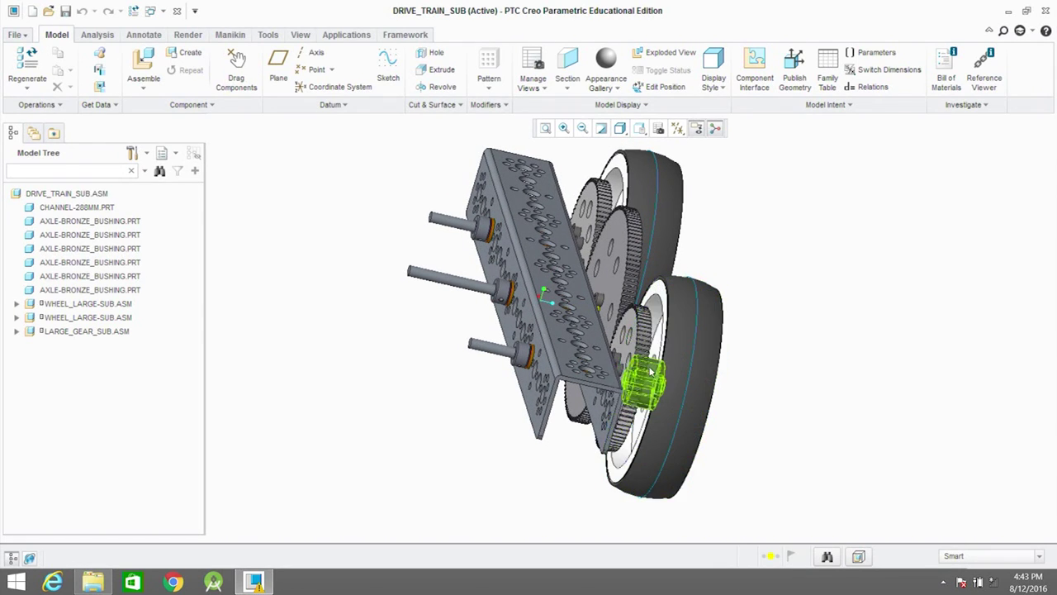
{"action": "left_click_drag", "start_coordinate": [631, 361], "coordinate": [642, 256], "text": "ctrl+alt"}
{"action": "middle_click_drag", "start_coordinate": [642, 256], "coordinate": [639, 347]}
{"action": "mouse_move", "coordinate": [494, 224]}
{"action": "left_mouse_down", "text": "ctrl+alt"}
{"action": "mouse_move", "coordinate": [403, 262]}
{"action": "mouse_move", "coordinate": [453, 269]}
{"action": "mouse_move", "coordinate": [702, 241]}
{"action": "left_mouse_up", "text": "ctrl+alt"}
{"action": "middle_click_drag", "start_coordinate": [672, 308], "coordinate": [500, 325]}
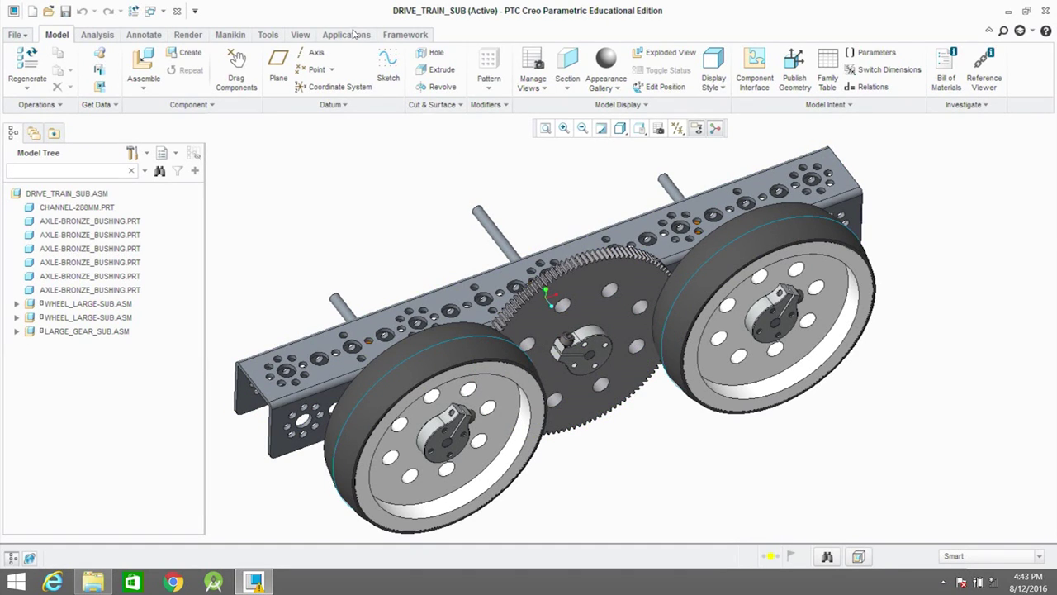
- Enter the Mechanism application and start a generic gear pair from the left wheel's motion axis to the large gear's axis
{"action": "left_click", "coordinate": [347, 35]}
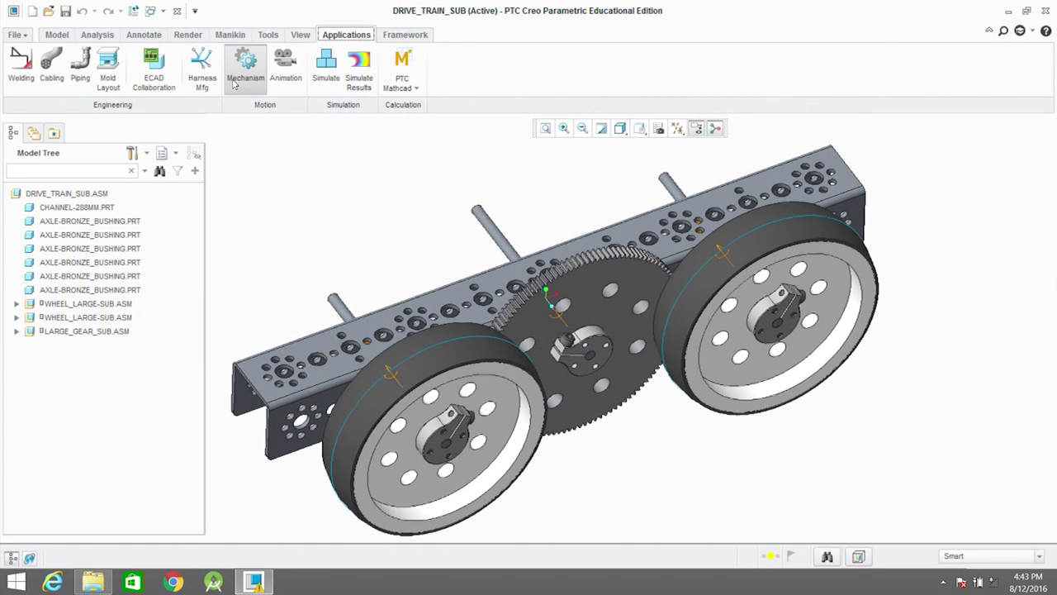
{"action": "left_click", "coordinate": [235, 79]}
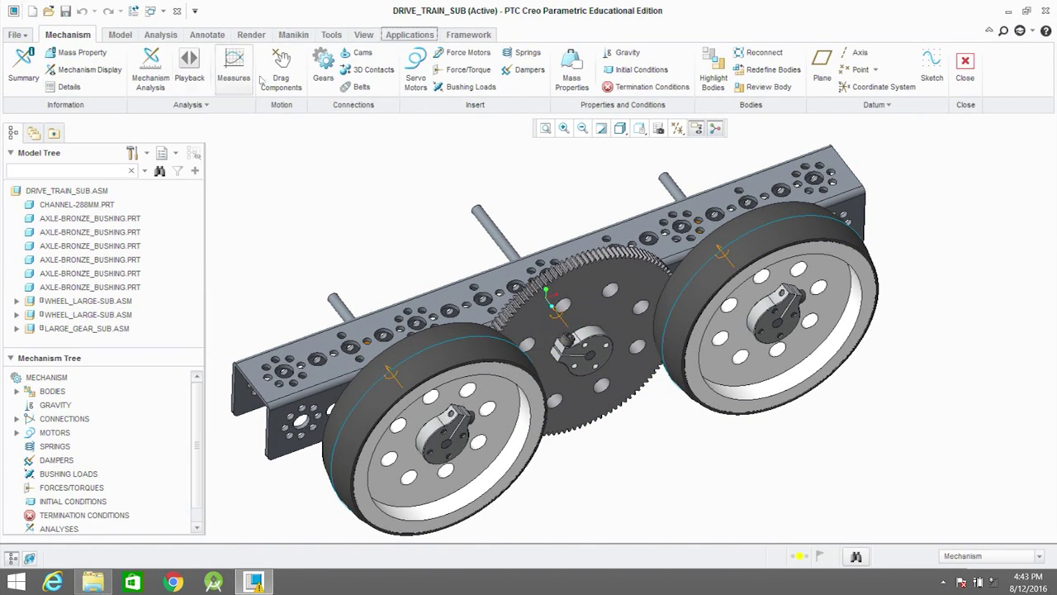
{"action": "left_click", "coordinate": [323, 68]}
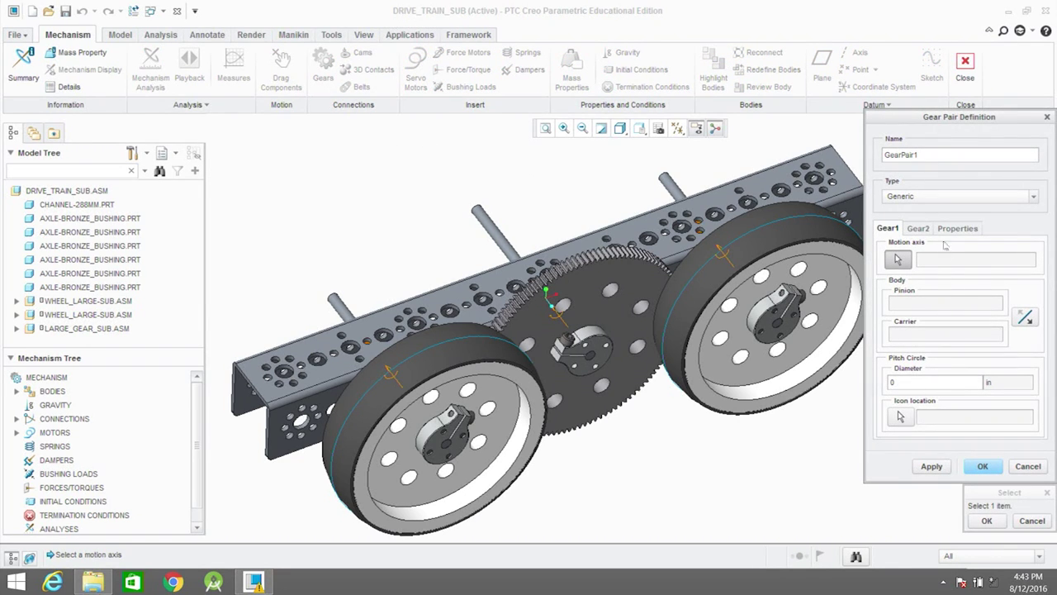
{"action": "left_click", "coordinate": [397, 379]}
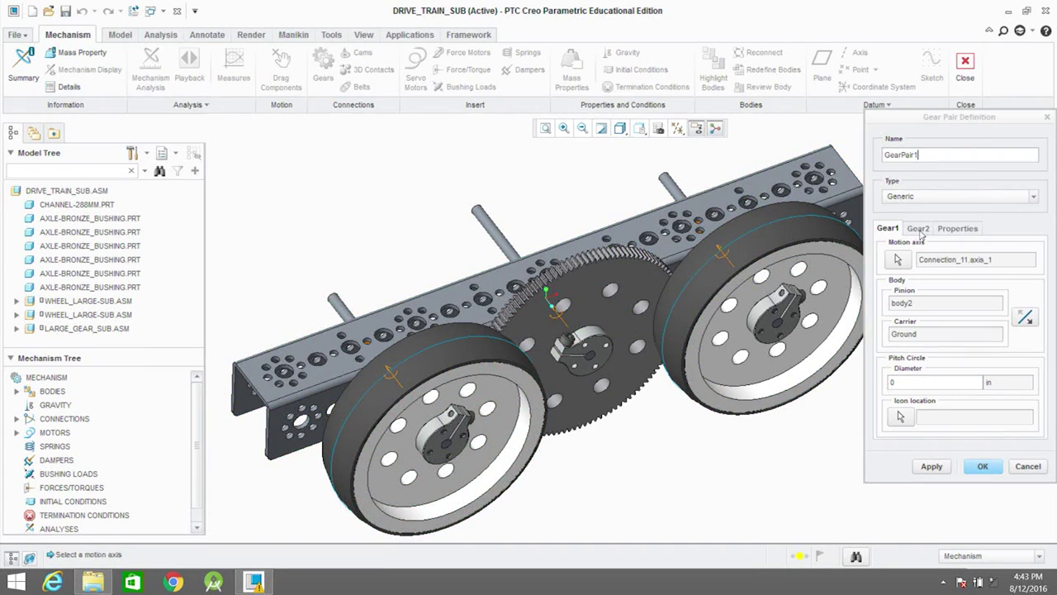
{"action": "left_click", "coordinate": [558, 318]}
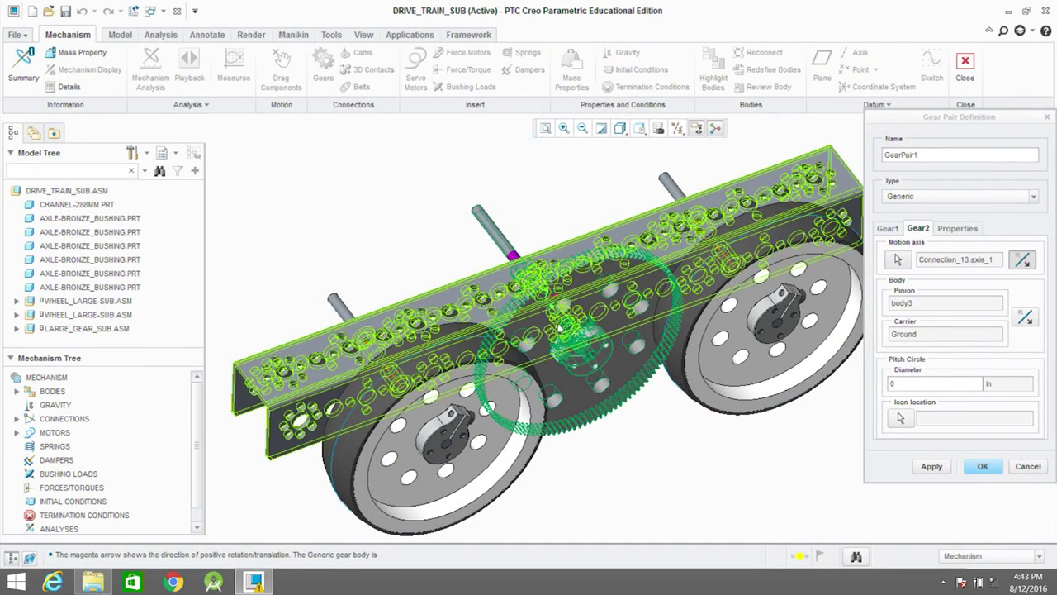
- Give the gear pair a user-defined ratio with D1 80 and D2 120, and create it
{"action": "left_click", "coordinate": [959, 228]}
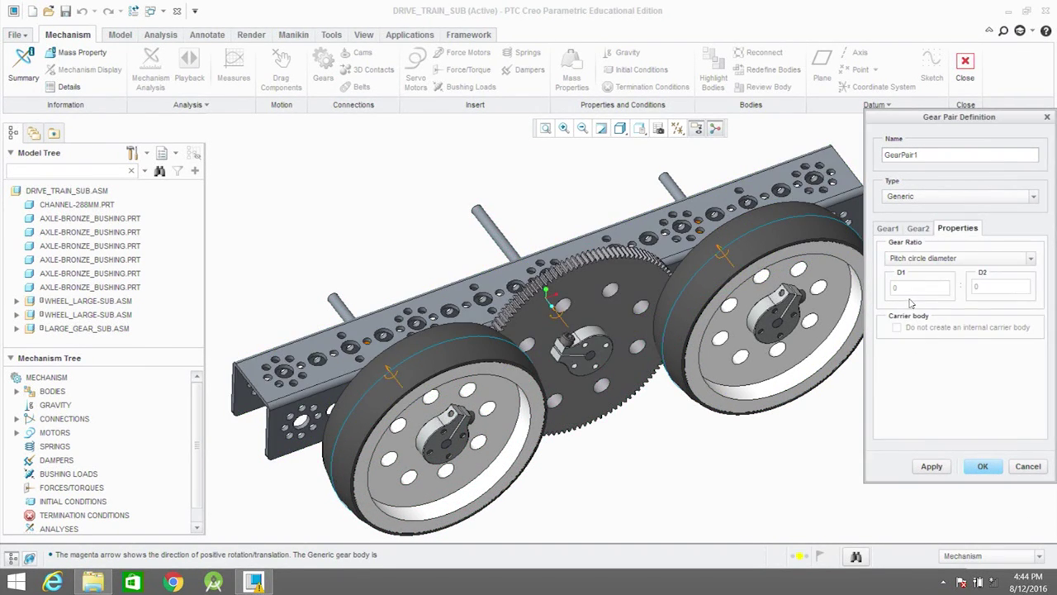
{"action": "left_click", "coordinate": [926, 258]}
{"action": "left_click", "coordinate": [923, 281]}
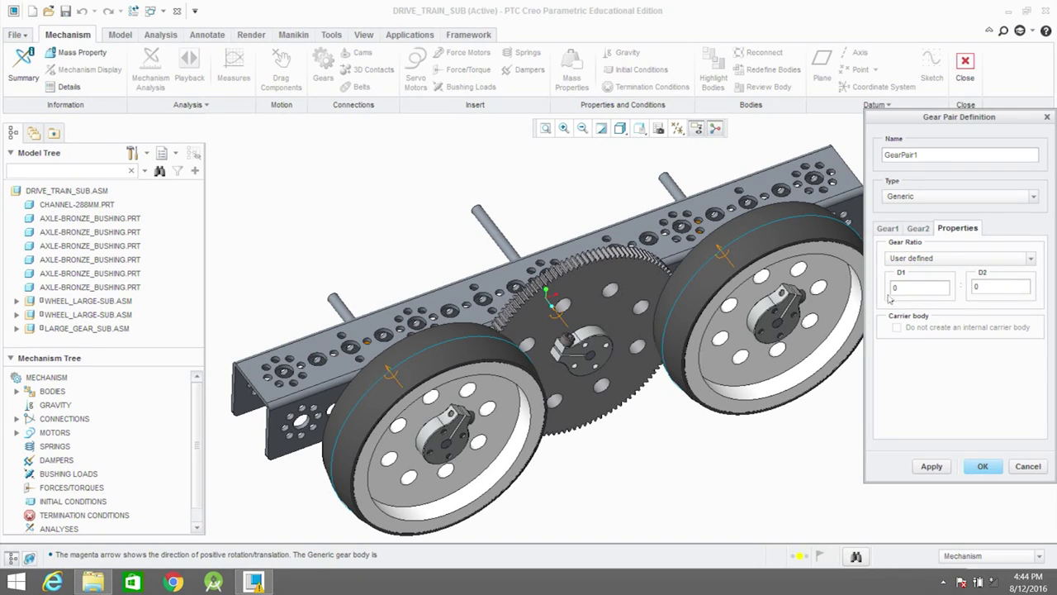
{"action": "left_click", "coordinate": [895, 289]}
{"action": "left_click", "coordinate": [933, 466]}
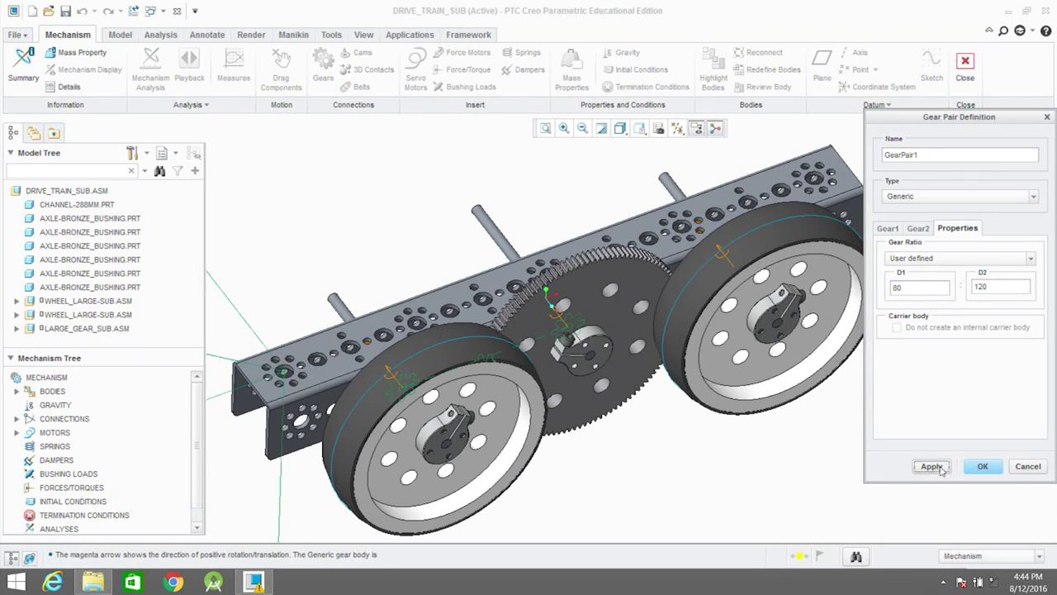
{"action": "left_click", "coordinate": [984, 468]}
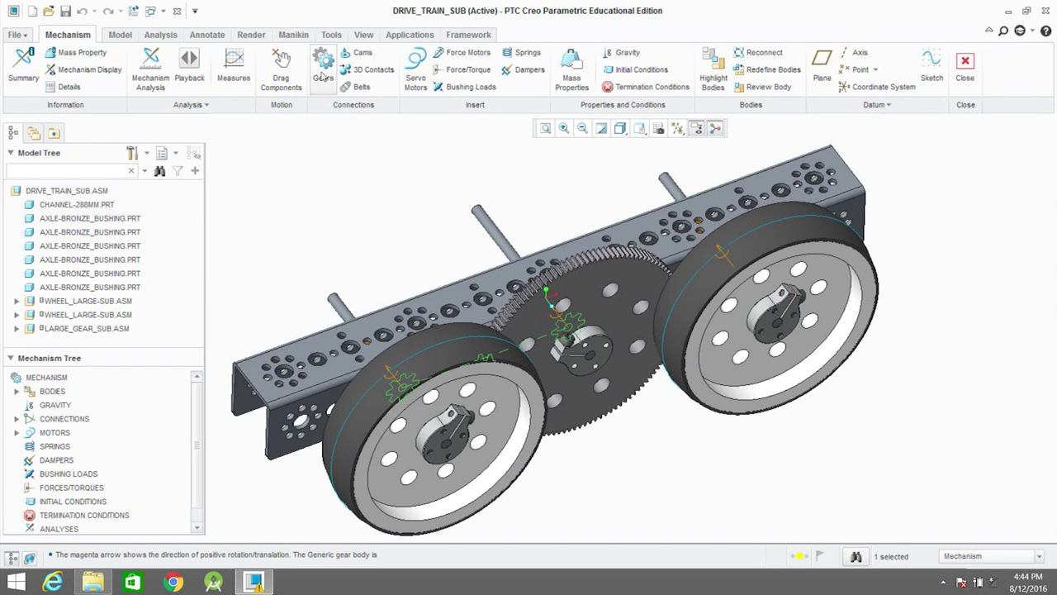
- Start a second generic gear pair from the large gear's motion axis to the right wheel's axis
{"action": "left_click", "coordinate": [322, 76]}
{"action": "left_click", "coordinate": [552, 317]}
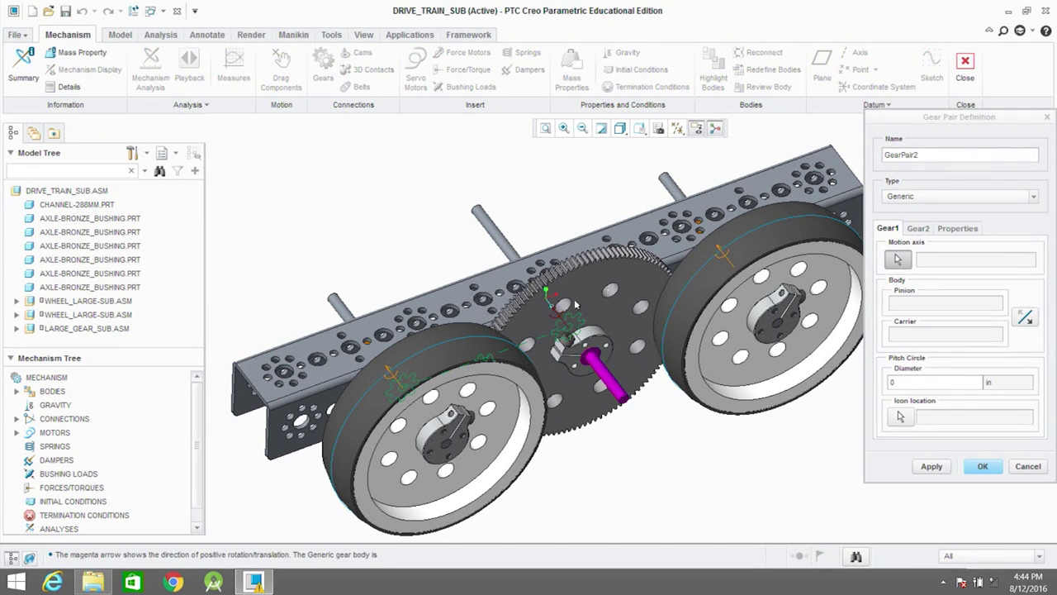
{"action": "left_click", "coordinate": [917, 228]}
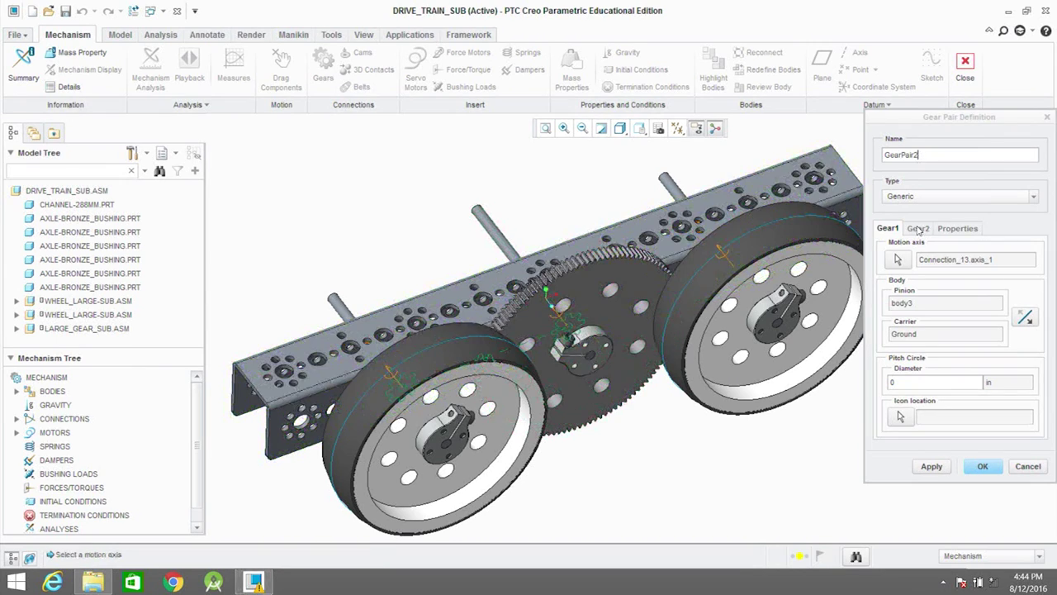
{"action": "left_click", "coordinate": [720, 254]}
- Give the second gear pair a user-defined ratio with D1 120, and create it
{"action": "left_click", "coordinate": [956, 228]}
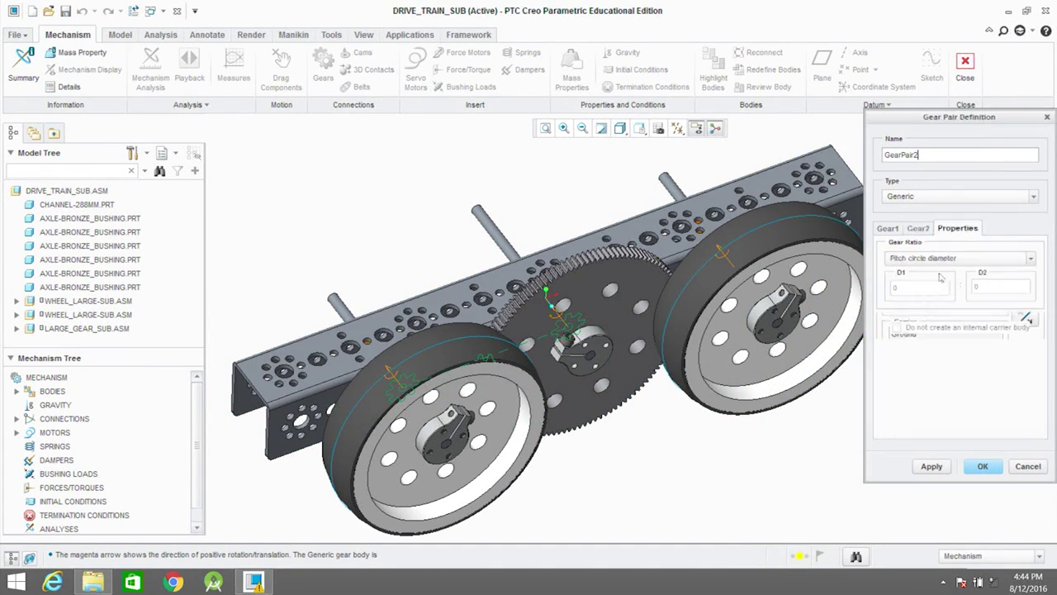
{"action": "left_click", "coordinate": [939, 258]}
{"action": "left_click", "coordinate": [935, 289]}
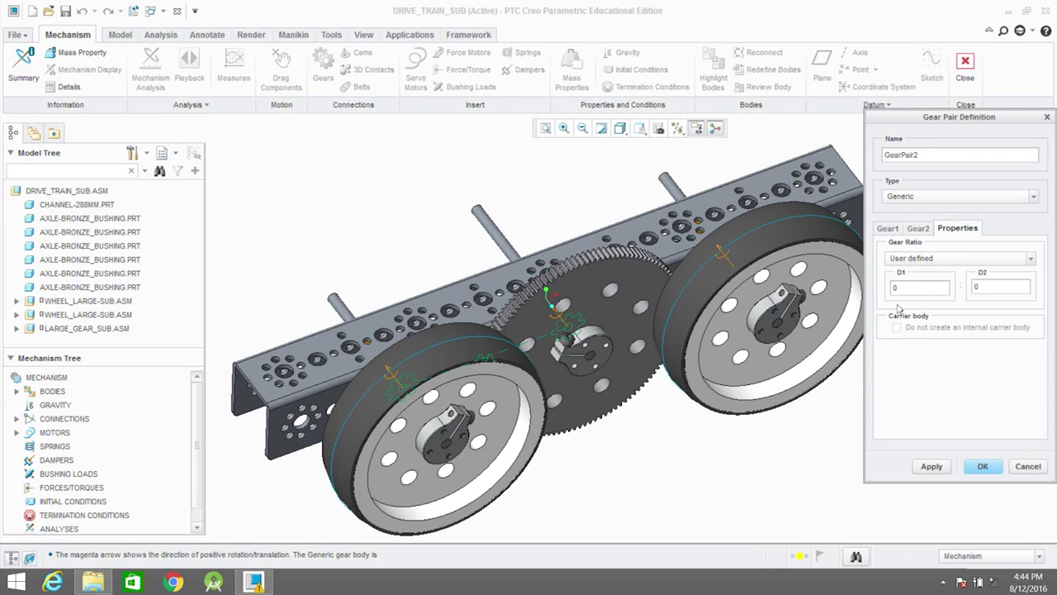
{"action": "left_click", "coordinate": [900, 288]}
{"action": "type", "text": "120"}
{"action": "left_click", "coordinate": [931, 467]}
{"action": "left_click", "coordinate": [990, 467]}
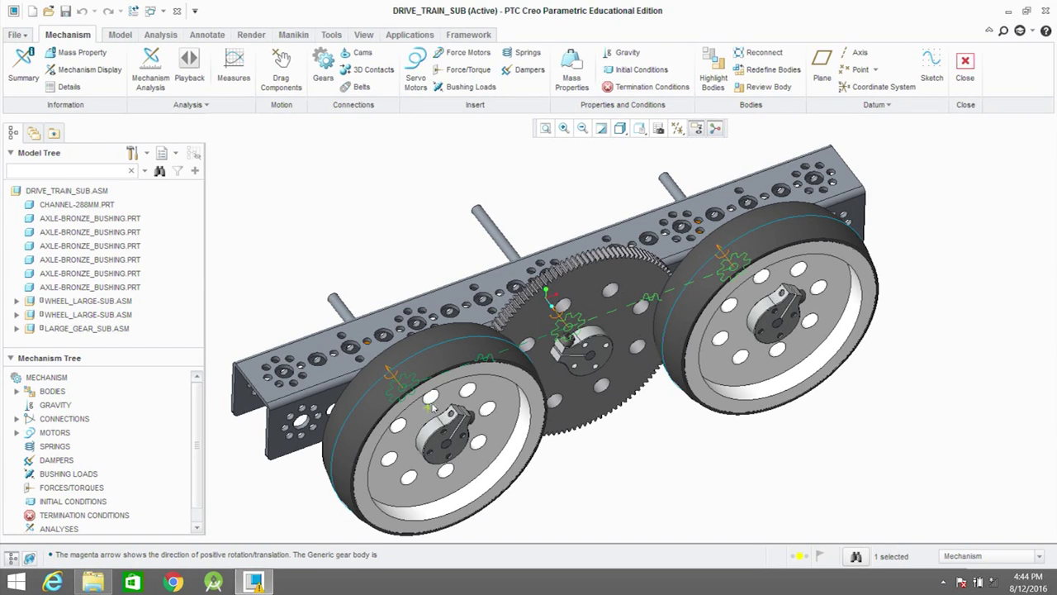
- Rotate the left drive wheel to test the gear pairs, and move the wheel assembly's channel along the ramp bar over the pegs
{"action": "left_click_drag", "start_coordinate": [432, 407], "coordinate": [437, 448]}
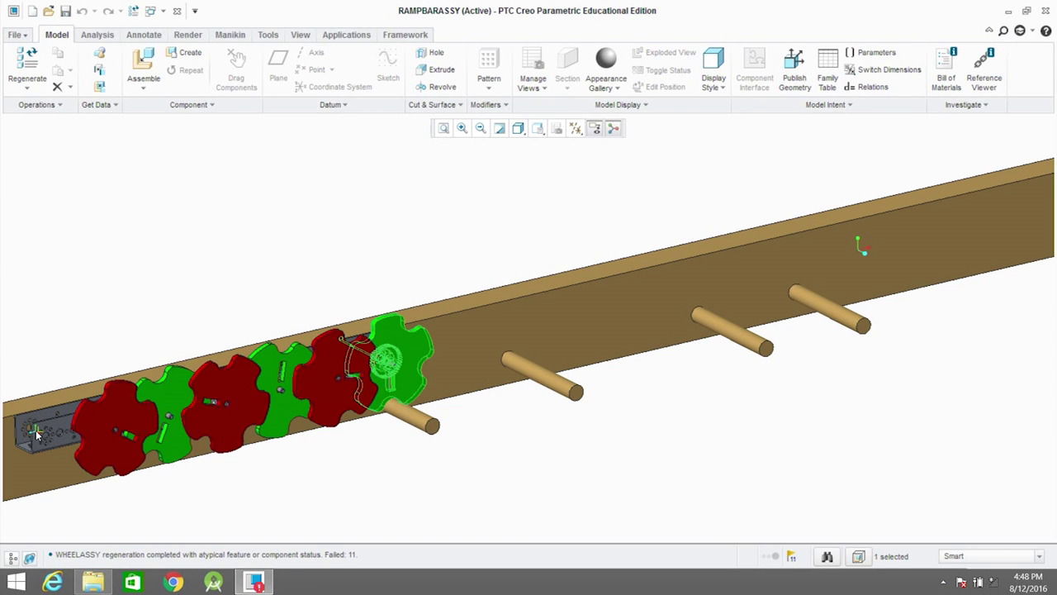
{"action": "left_click_drag", "start_coordinate": [37, 435], "coordinate": [2, 558]}
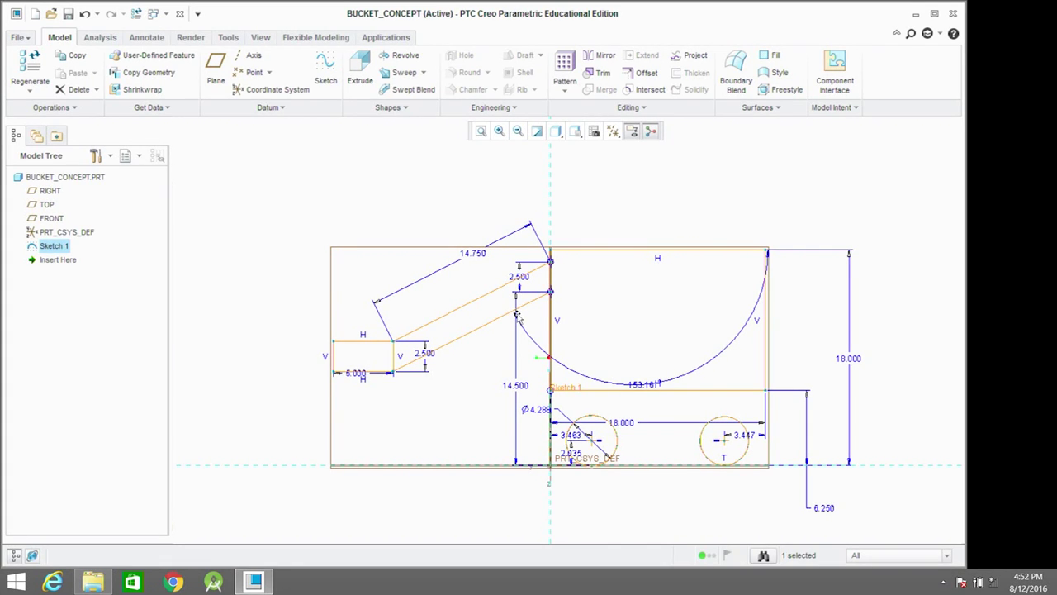
- Swing the parallel arm linkage up and down in the bucket concept sketch to test its range of motion
{"action": "left_click_drag", "start_coordinate": [517, 318], "coordinate": [533, 334]}
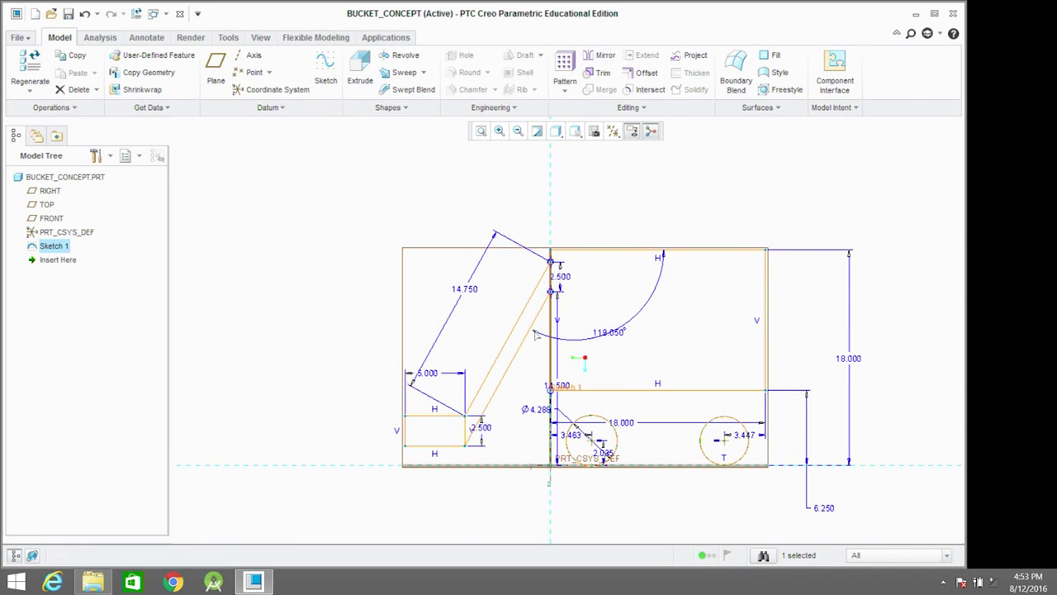
{"action": "mouse_move", "coordinate": [533, 333]}
{"action": "left_mouse_down"}
{"action": "mouse_move", "coordinate": [559, 329]}
{"action": "mouse_move", "coordinate": [519, 324]}
{"action": "mouse_move", "coordinate": [528, 320]}
{"action": "mouse_move", "coordinate": [522, 307]}
{"action": "left_mouse_up"}
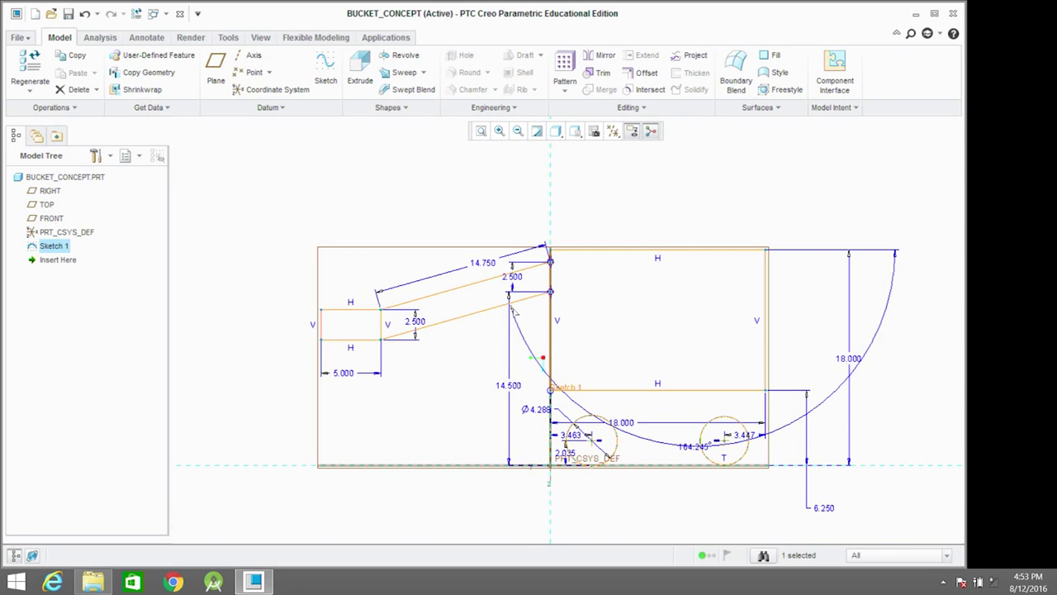
{"action": "mouse_move", "coordinate": [512, 308]}
{"action": "left_mouse_down"}
{"action": "mouse_move", "coordinate": [637, 368]}
{"action": "mouse_move", "coordinate": [515, 302]}
{"action": "mouse_move", "coordinate": [517, 327]}
{"action": "left_mouse_up"}
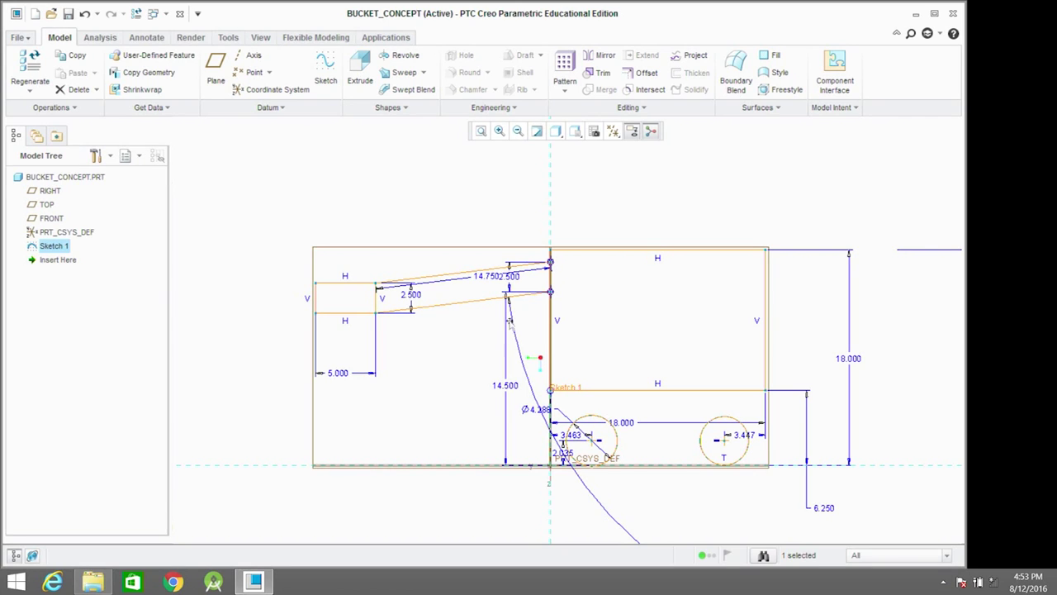
{"action": "mouse_move", "coordinate": [510, 304]}
{"action": "left_mouse_down"}
{"action": "mouse_move", "coordinate": [524, 308]}
{"action": "mouse_move", "coordinate": [524, 377]}
{"action": "mouse_move", "coordinate": [528, 319]}
{"action": "mouse_move", "coordinate": [541, 327]}
{"action": "left_mouse_up"}
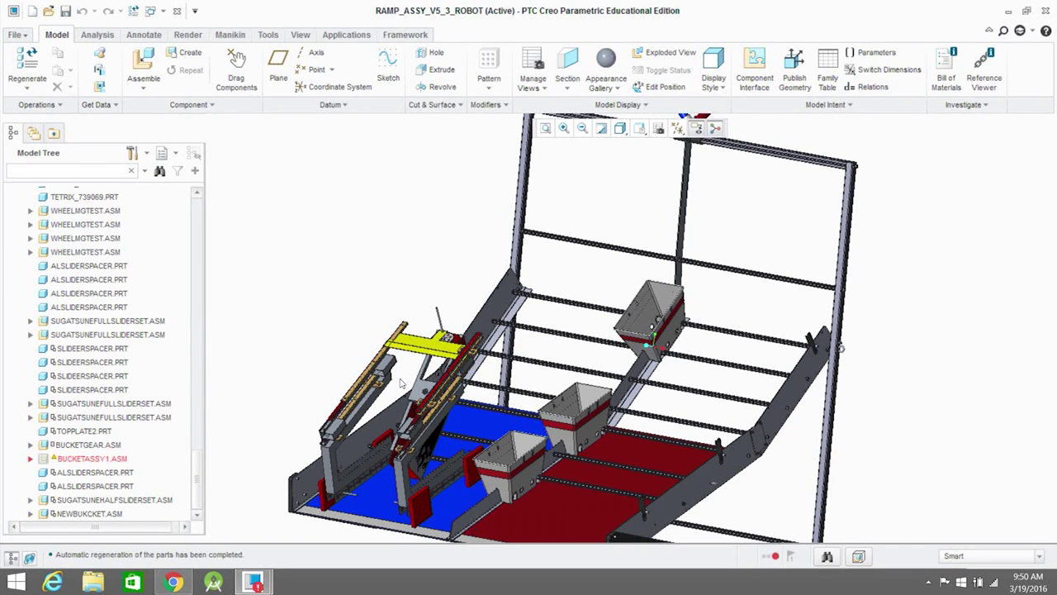
- Extend and retract the robot's slider lift by its yellow top plate to test the lift and bucket motion on the ramp
{"action": "left_click_drag", "start_coordinate": [427, 345], "coordinate": [568, 154]}
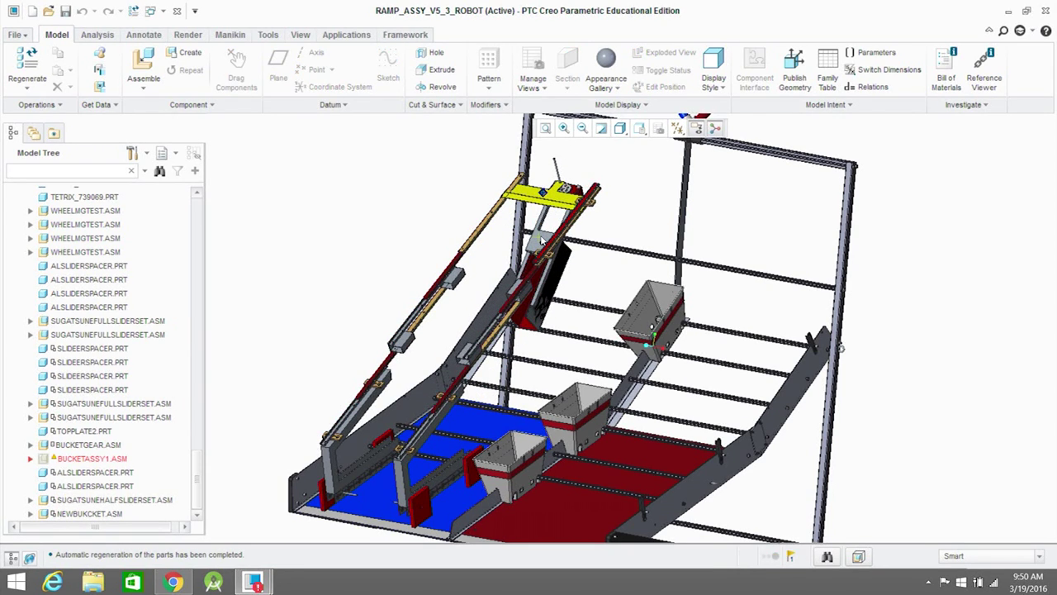
{"action": "left_click_drag", "start_coordinate": [539, 243], "coordinate": [486, 296]}
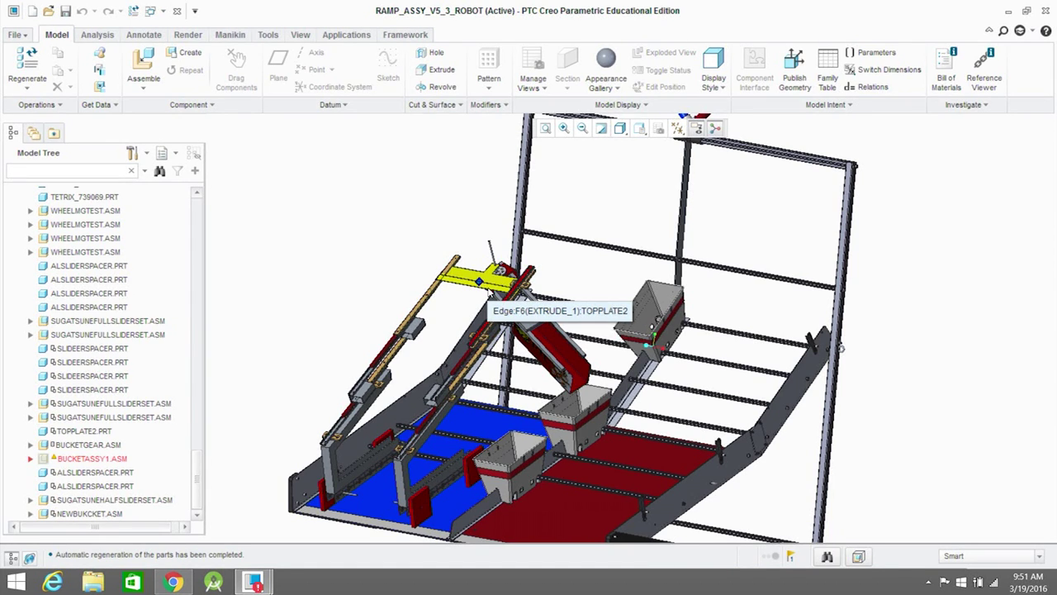
{"action": "left_click_drag", "start_coordinate": [488, 294], "coordinate": [567, 188]}
{"action": "middle_click", "coordinate": [568, 191]}
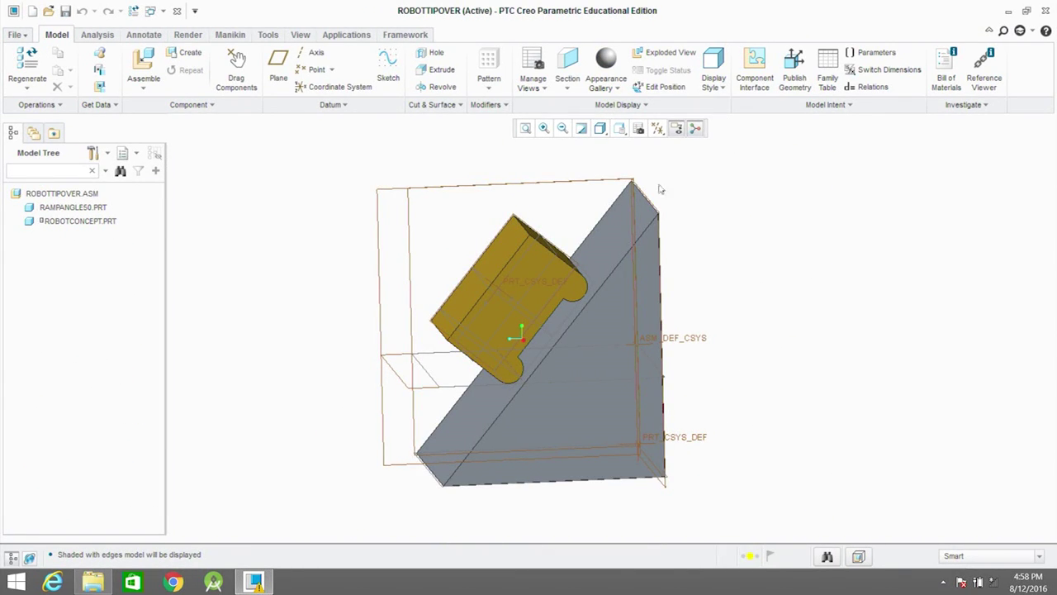
- Enter the Mechanism application for the ROBOTTIPOVER assembly
{"action": "mouse_move", "coordinate": [566, 340]}
{"action": "middle_mouse_down"}
{"action": "mouse_move", "coordinate": [604, 349]}
{"action": "mouse_move", "coordinate": [562, 348]}
{"action": "mouse_move", "coordinate": [576, 353]}
{"action": "middle_mouse_up"}
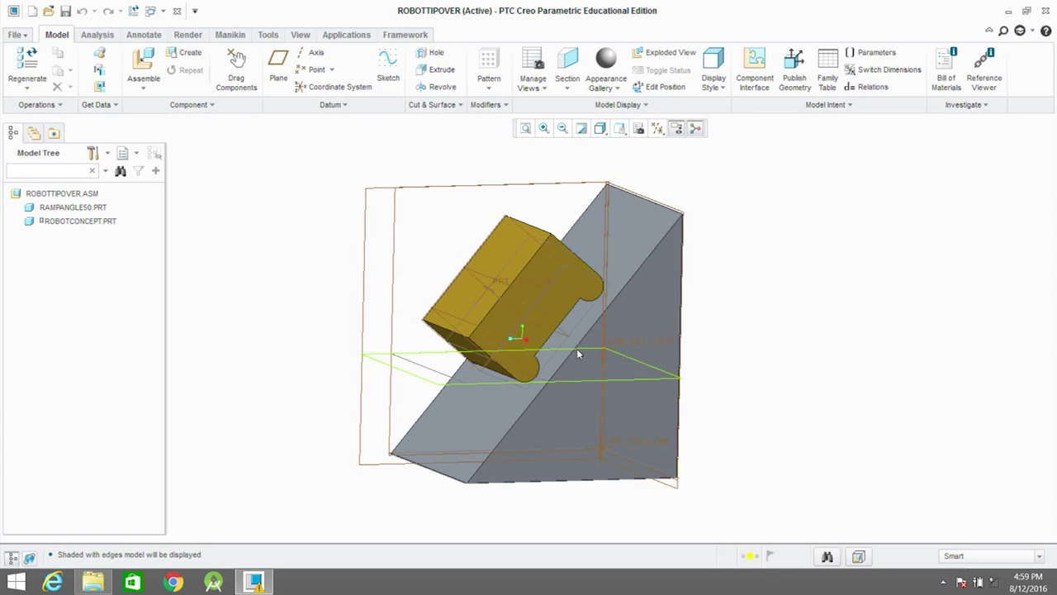
{"action": "left_click", "coordinate": [348, 37]}
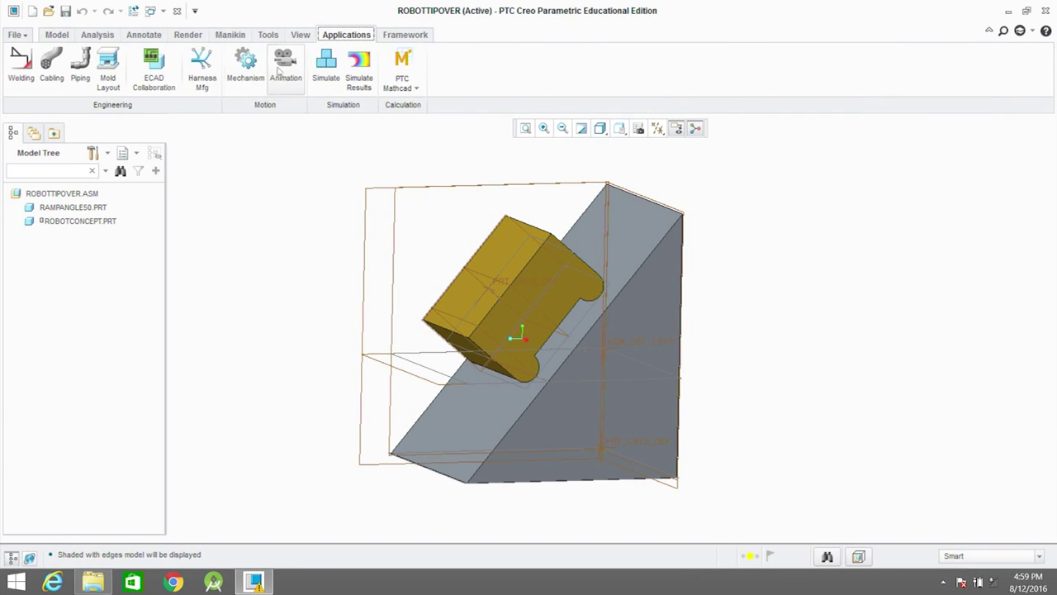
{"action": "left_click", "coordinate": [249, 76]}
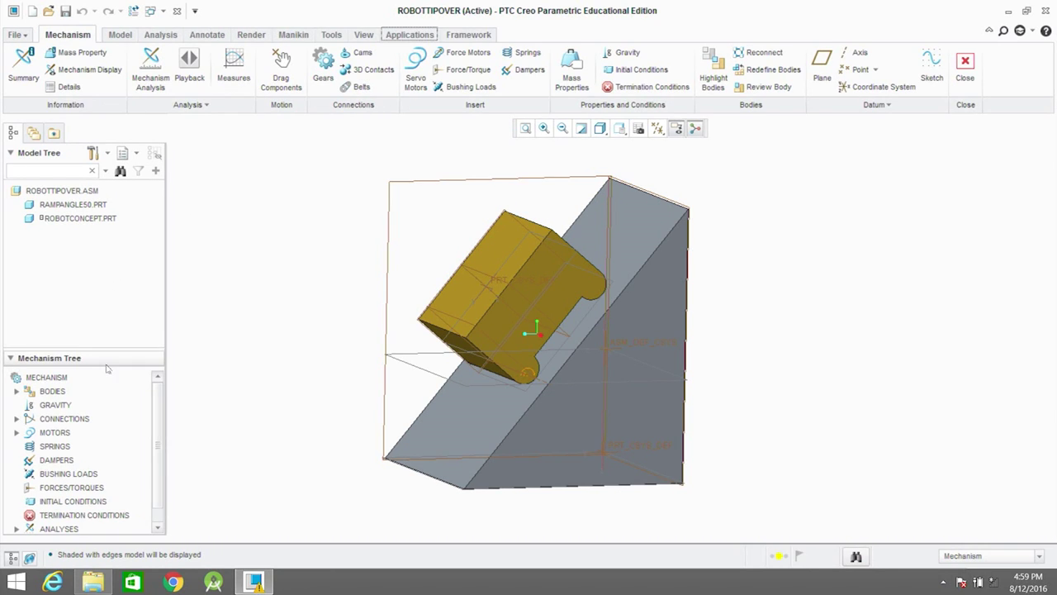
- Run the existing dynamic analysis AnalysisDefinition1 for the robot block on the ramp
{"action": "scroll", "coordinate": [155, 479], "scroll_direction": "down", "scroll_amount": 1}
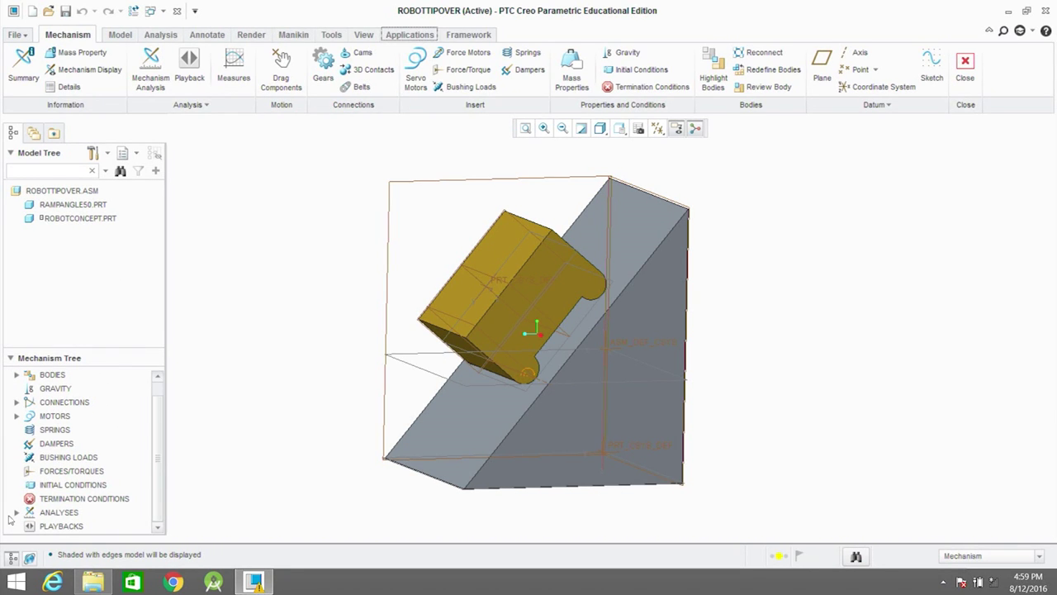
{"action": "left_click", "coordinate": [16, 513]}
{"action": "scroll", "coordinate": [160, 471], "scroll_direction": "down", "scroll_amount": 2}
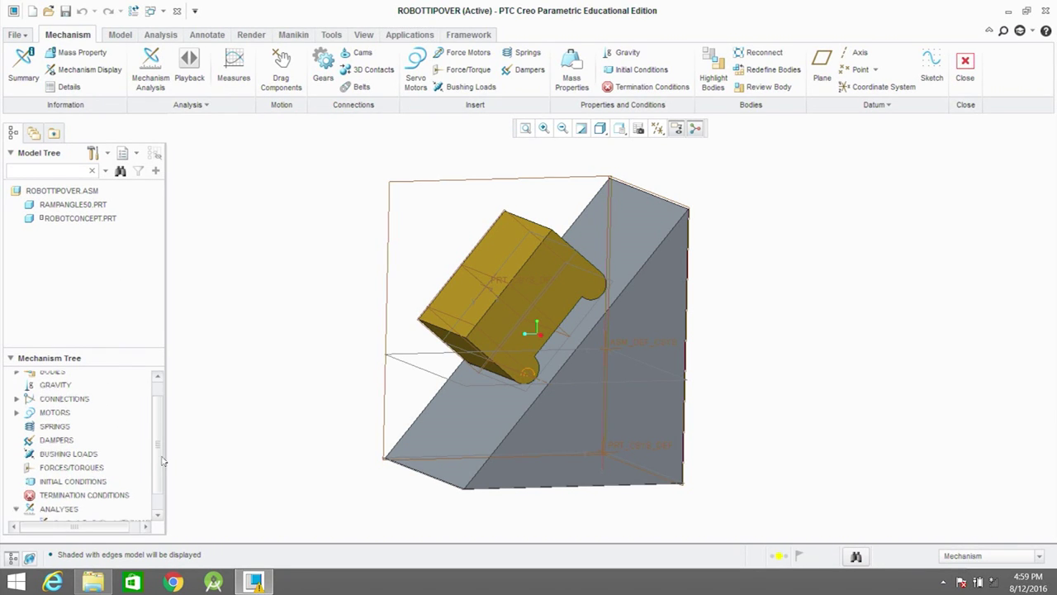
{"action": "right_click", "coordinate": [121, 500]}
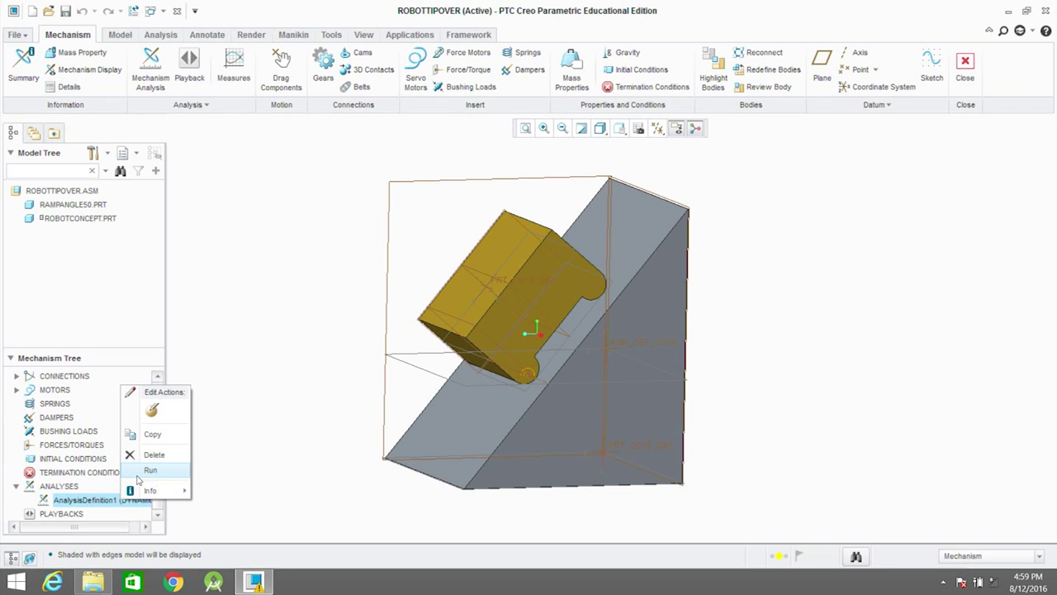
{"action": "left_click", "coordinate": [150, 470]}
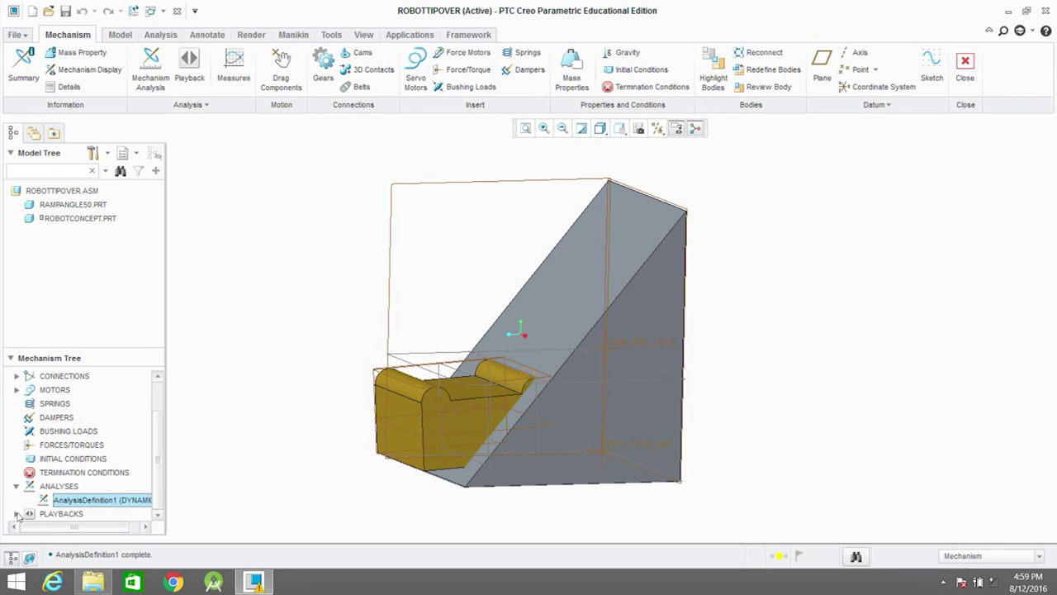
- Open the AnalysisDefinition1 playback result for animation
{"action": "scroll", "coordinate": [158, 498], "scroll_direction": "down", "scroll_amount": 1}
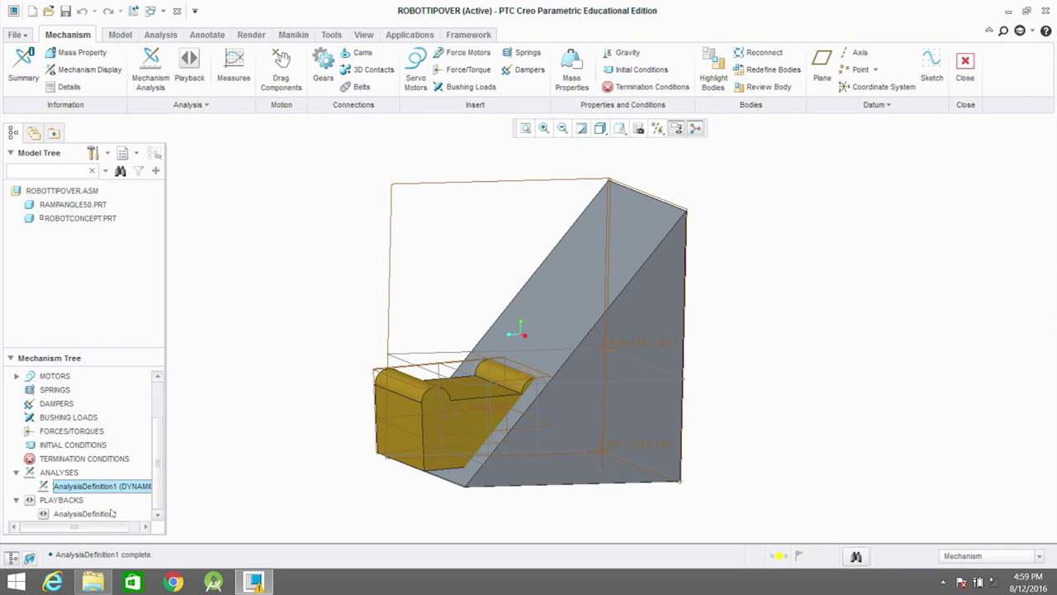
{"action": "left_click", "coordinate": [96, 513]}
{"action": "right_click", "coordinate": [96, 515]}
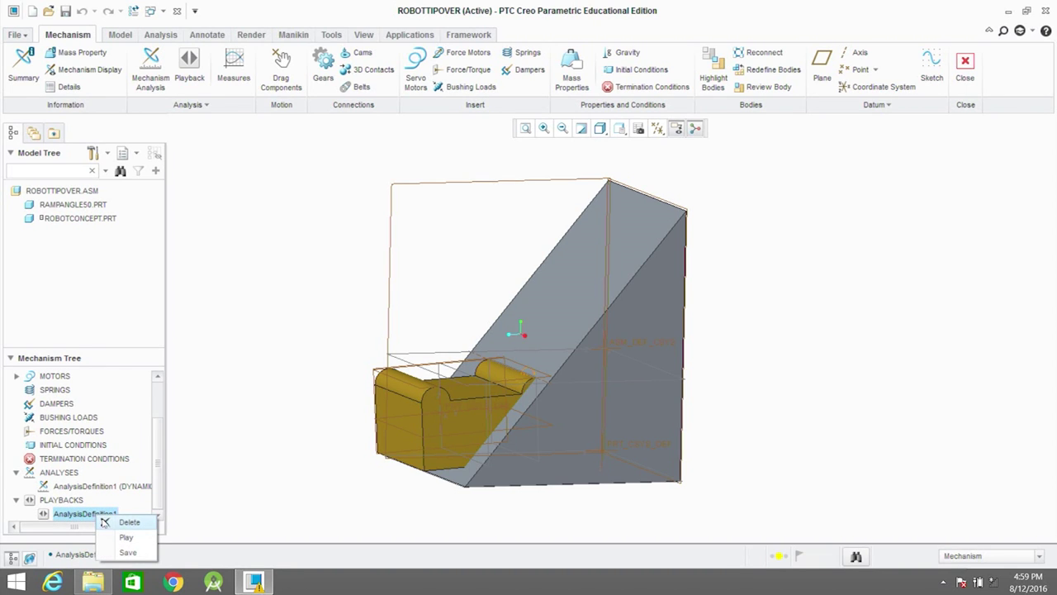
{"action": "left_click", "coordinate": [116, 537]}
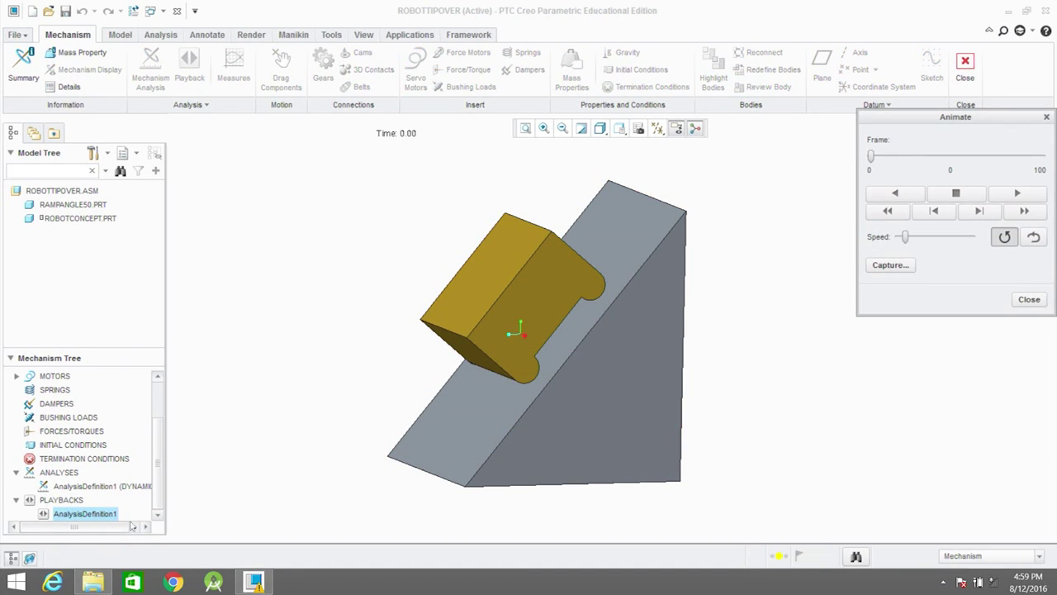